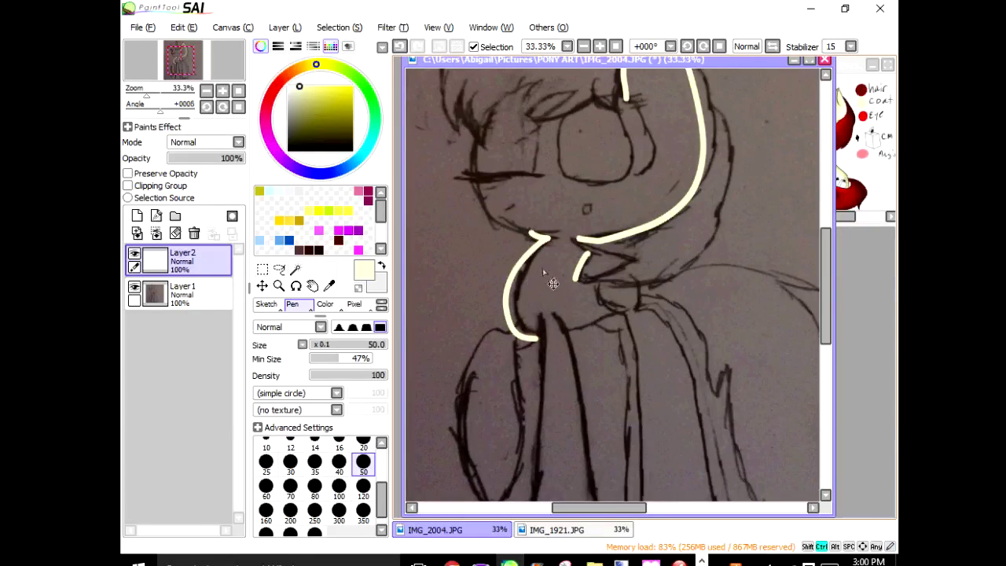
# Trace the front of the pony's neck and chest in cream over the sketch
pyautogui.moveTo(524, 232)
pyautogui.mouseDown()
pyautogui.moveTo(523, 334)
pyautogui.moveTo(539, 334)
pyautogui.mouseUp()
pyautogui.moveTo(518, 281); pyautogui.dragTo(542, 281)
pyautogui.press('Left')
pyautogui.press('Up')
pyautogui.press('Up')
pyautogui.press('Up')
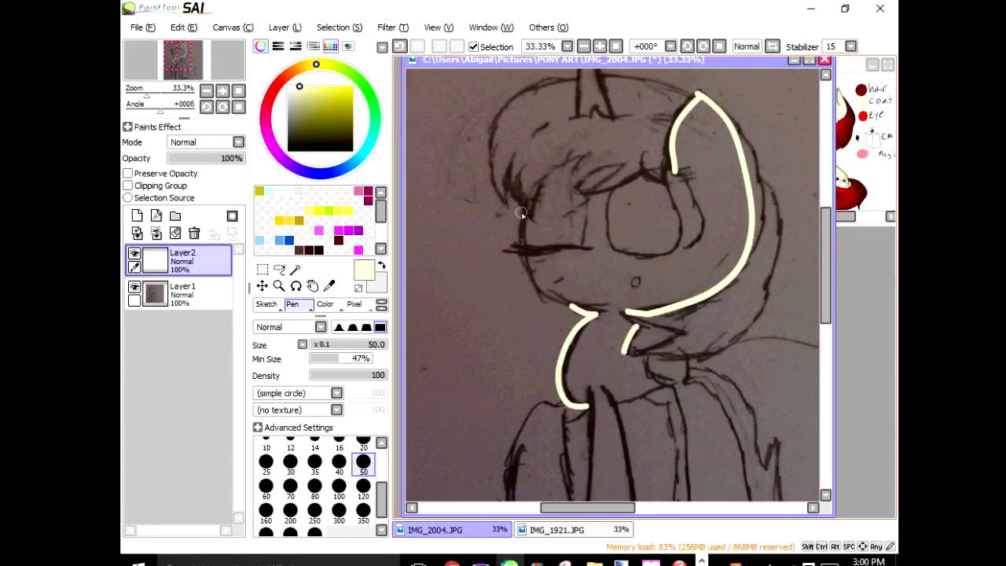
# Trace the muzzle and chin in cream, and try trimming the overlap with the neck line using the Eraser
pyautogui.click(378, 305)
pyautogui.moveTo(346, 317); pyautogui.dragTo(344, 354)
pyautogui.click(382, 305)
pyautogui.click(271, 333)
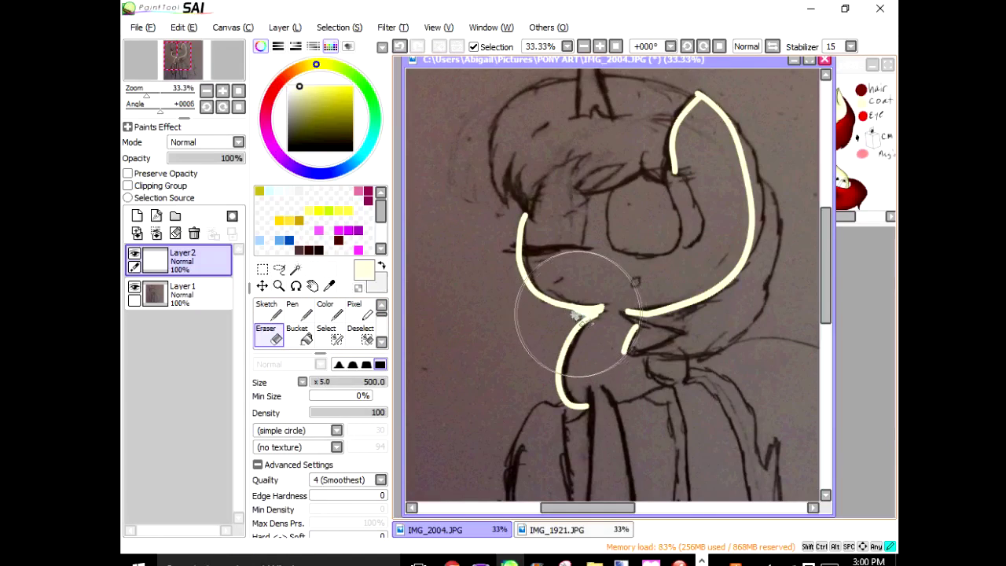
pyautogui.moveTo(587, 311)
pyautogui.mouseDown()
pyautogui.moveTo(555, 285)
pyautogui.moveTo(584, 309)
pyautogui.moveTo(578, 318)
pyautogui.mouseUp()
pyautogui.hotkey('ctrl', 'z')
pyautogui.press('n')
pyautogui.moveTo(432, 264); pyautogui.dragTo(492, 214)
pyautogui.hotkey('ctrl', 'z')
# Trace both sides of the straight front leg in cream, redoing the strokes until they follow the sketch
pyautogui.scroll(-1, 539, 241)
pyautogui.scroll(-6, 601, 315)
pyautogui.moveTo(606, 228); pyautogui.dragTo(583, 205)
pyautogui.moveTo(567, 193)
pyautogui.mouseDown()
pyautogui.moveTo(539, 434)
pyautogui.moveTo(609, 299)
pyautogui.moveTo(606, 412)
pyautogui.mouseUp()
pyautogui.hotkey('ctrl', 'z')
pyautogui.hotkey('ctrl', 'z')
pyautogui.hotkey('ctrl', 'z')
pyautogui.moveTo(553, 294)
pyautogui.mouseDown()
pyautogui.moveTo(725, 323)
pyautogui.moveTo(723, 391)
pyautogui.mouseUp()
pyautogui.moveTo(713, 312)
pyautogui.mouseDown()
pyautogui.moveTo(688, 303)
pyautogui.moveTo(674, 462)
pyautogui.mouseUp()
pyautogui.hotkey('ctrl', 'z')
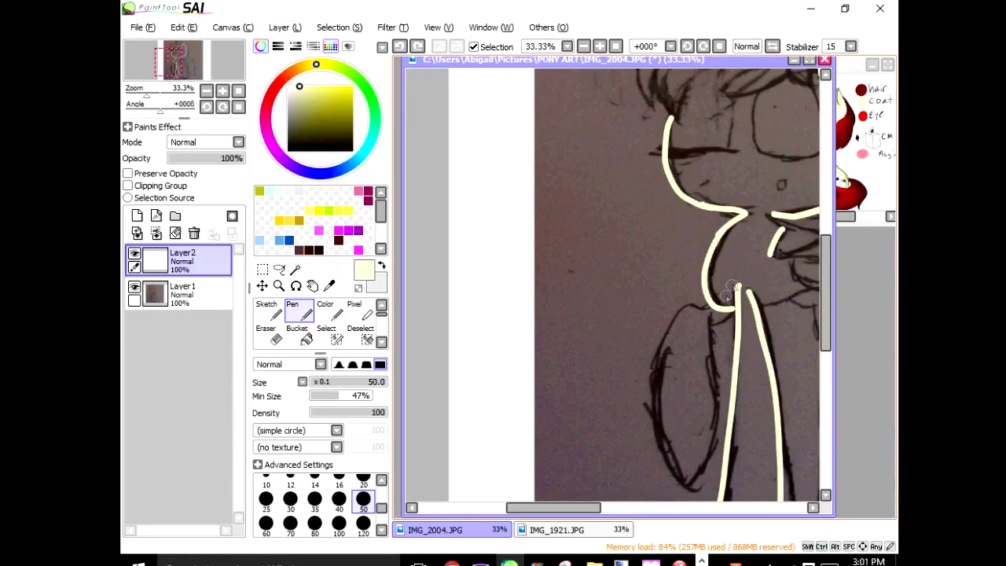
# Trace the raised front leg in cream, from the chest down to its pointed hoof and back up
pyautogui.moveTo(673, 356)
pyautogui.mouseDown()
pyautogui.moveTo(714, 384)
pyautogui.moveTo(713, 316)
pyautogui.moveTo(682, 308)
pyautogui.moveTo(678, 454)
pyautogui.moveTo(705, 327)
pyautogui.moveTo(691, 480)
pyautogui.mouseUp()
pyautogui.hotkey('ctrl', 'z')
pyautogui.hotkey('ctrl', 'z')
pyautogui.hotkey('ctrl', 'z')
pyautogui.hotkey('ctrl', 'z')
pyautogui.hotkey('ctrl', 'z')
pyautogui.hotkey('ctrl', 'z')
pyautogui.moveTo(682, 306)
pyautogui.mouseDown()
pyautogui.moveTo(671, 446)
pyautogui.moveTo(702, 339)
pyautogui.mouseUp()
pyautogui.scroll(-3, 727, 313)
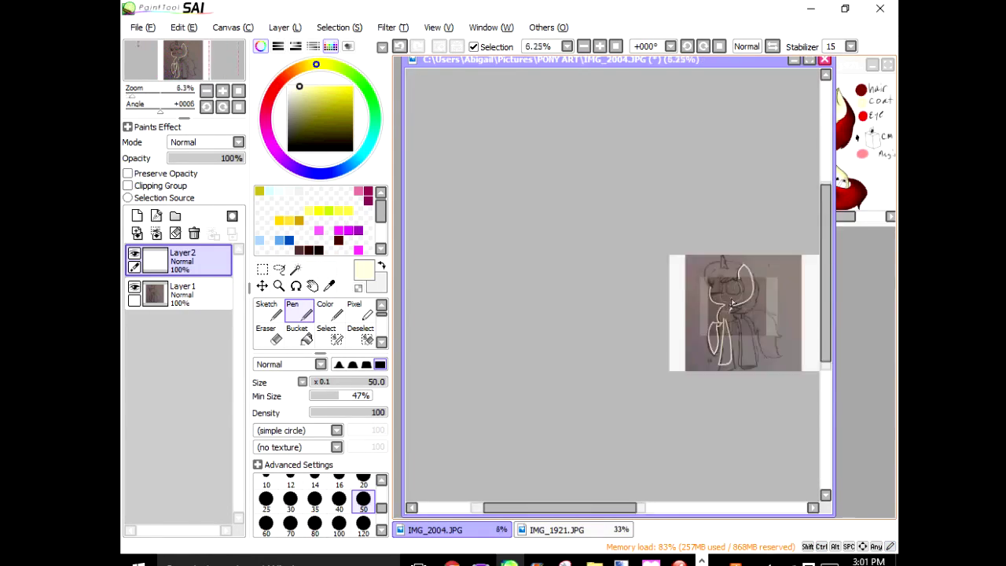
# Trace the belly line behind the front leg and the short body line beneath the mane in cream
pyautogui.scroll(6, 662, 292)
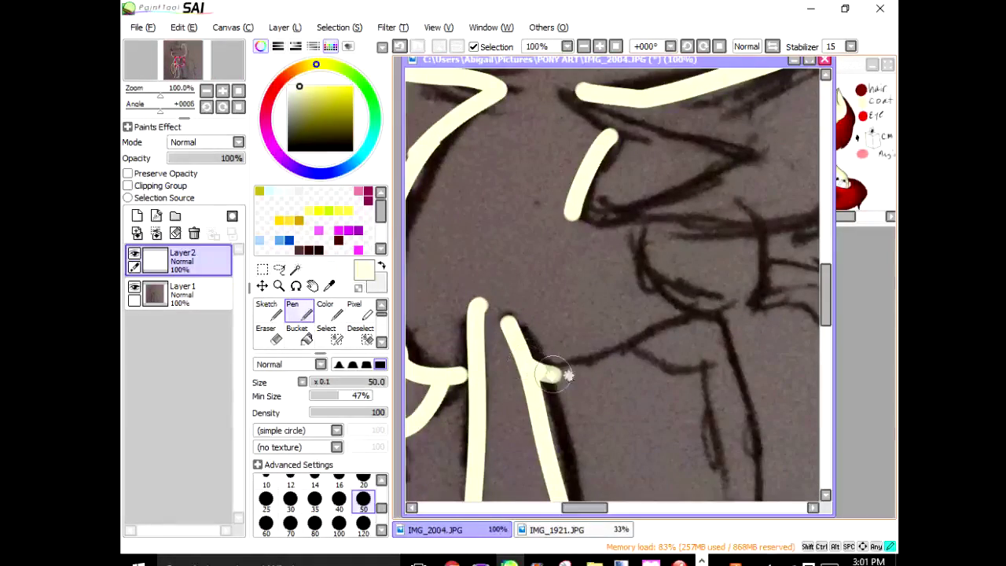
pyautogui.scroll(-4, 615, 279)
pyautogui.scroll(3, 615, 279)
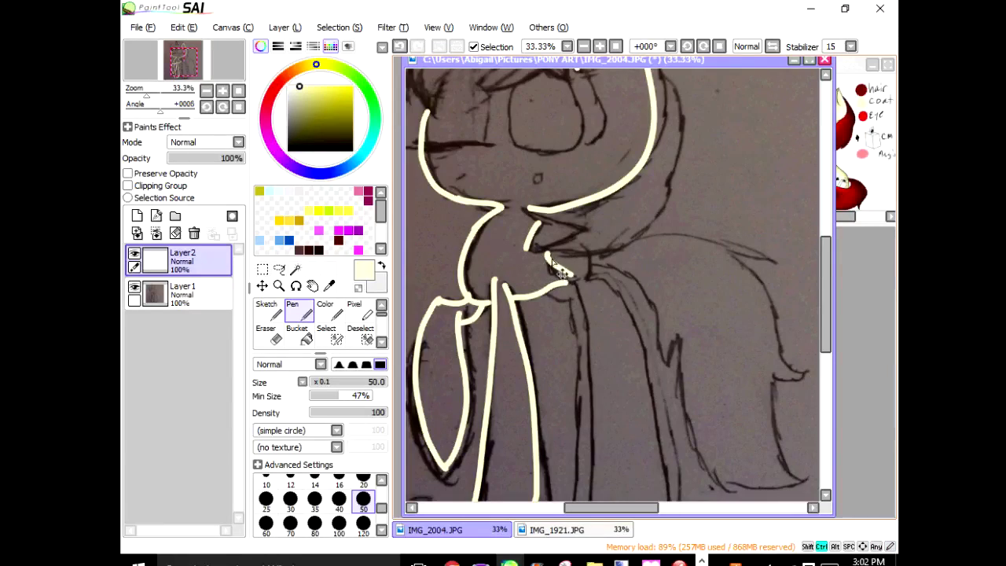
pyautogui.hotkey('ctrl', 'z')
# Trace the near hind leg in cream, including the rump curve and the flat hoof edge
pyautogui.moveTo(547, 257)
pyautogui.mouseDown()
pyautogui.moveTo(579, 275)
pyautogui.moveTo(545, 160)
pyautogui.moveTo(560, 397)
pyautogui.mouseUp()
pyautogui.hotkey('ctrl', 'z')
pyautogui.moveTo(551, 160)
pyautogui.mouseDown()
pyautogui.moveTo(573, 292)
pyautogui.moveTo(565, 376)
pyautogui.mouseUp()
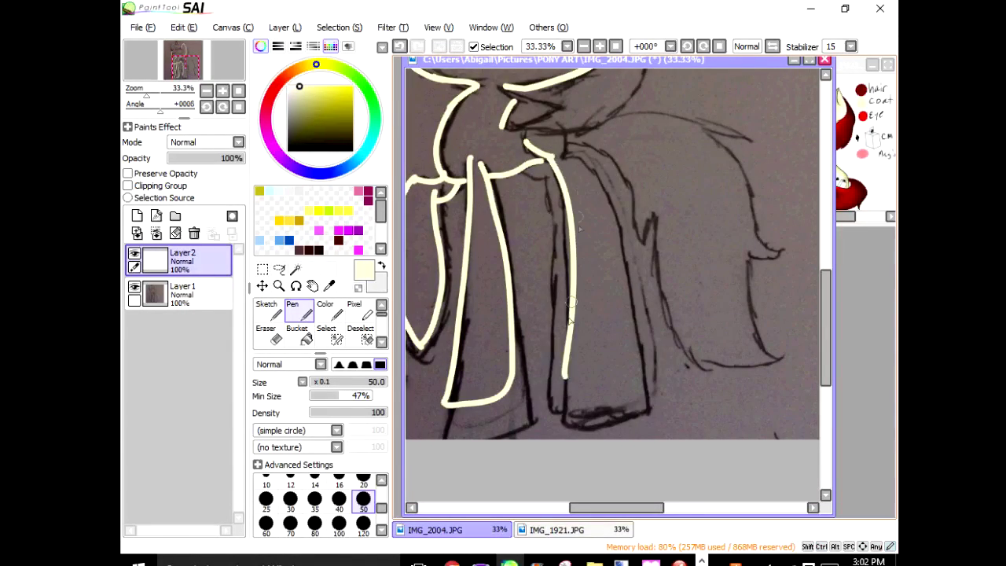
pyautogui.hotkey('ctrl', 'z')
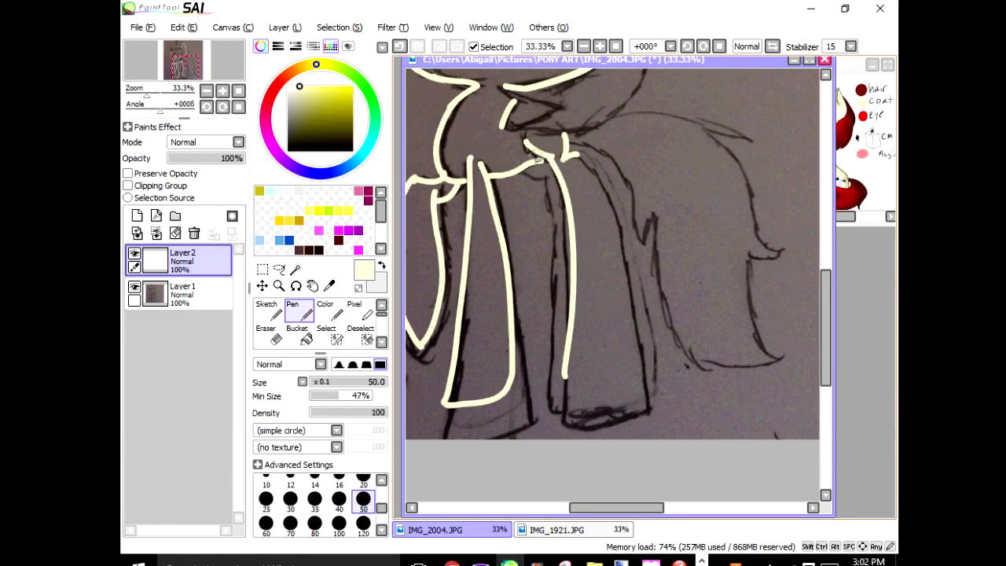
pyautogui.moveTo(564, 154); pyautogui.dragTo(624, 253)
pyautogui.hotkey('ctrl', 'z')
pyautogui.moveTo(572, 153)
pyautogui.mouseDown()
pyautogui.moveTo(635, 253)
pyautogui.moveTo(619, 377)
pyautogui.mouseUp()
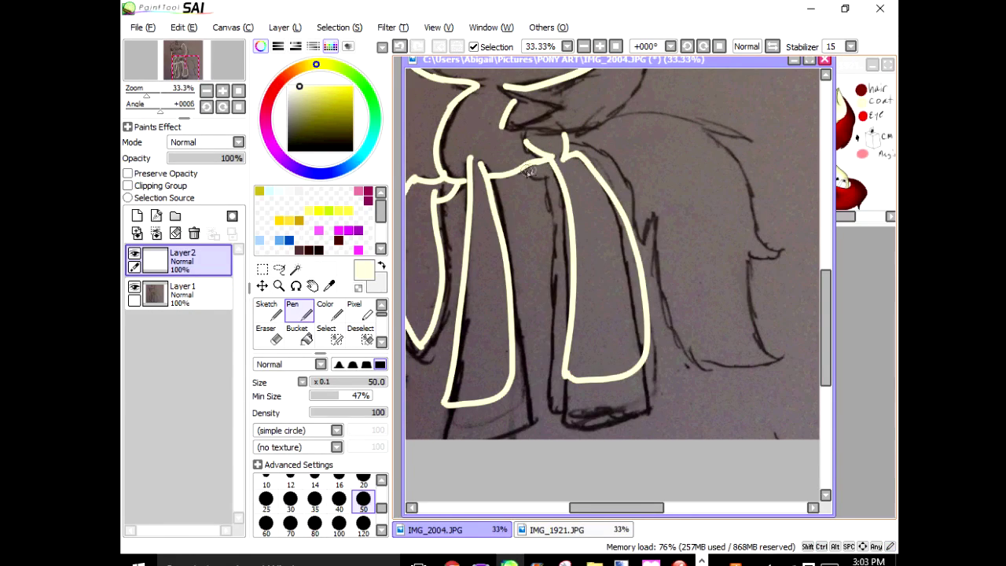
# Trace the far hind leg in cream and try a small open mouth on the face
pyautogui.moveTo(531, 173); pyautogui.dragTo(553, 357)
pyautogui.moveTo(531, 177)
pyautogui.mouseDown()
pyautogui.moveTo(555, 200)
pyautogui.moveTo(703, 228)
pyautogui.mouseUp()
pyautogui.moveTo(527, 209); pyautogui.dragTo(477, 425)
pyautogui.moveTo(642, 320); pyautogui.dragTo(620, 334)
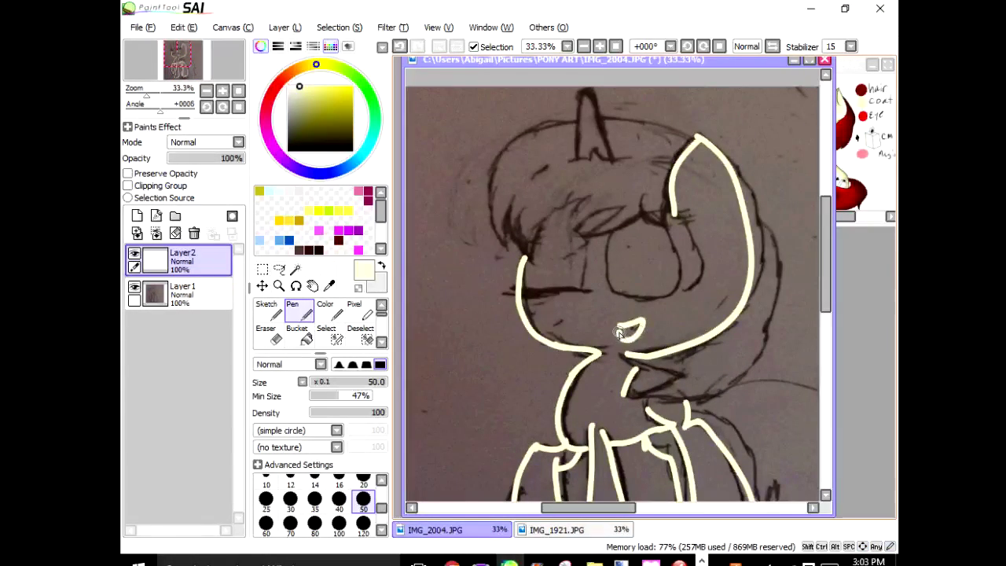
# Try outlining the open eye and its lashes in black on a new layer
pyautogui.click(137, 215)
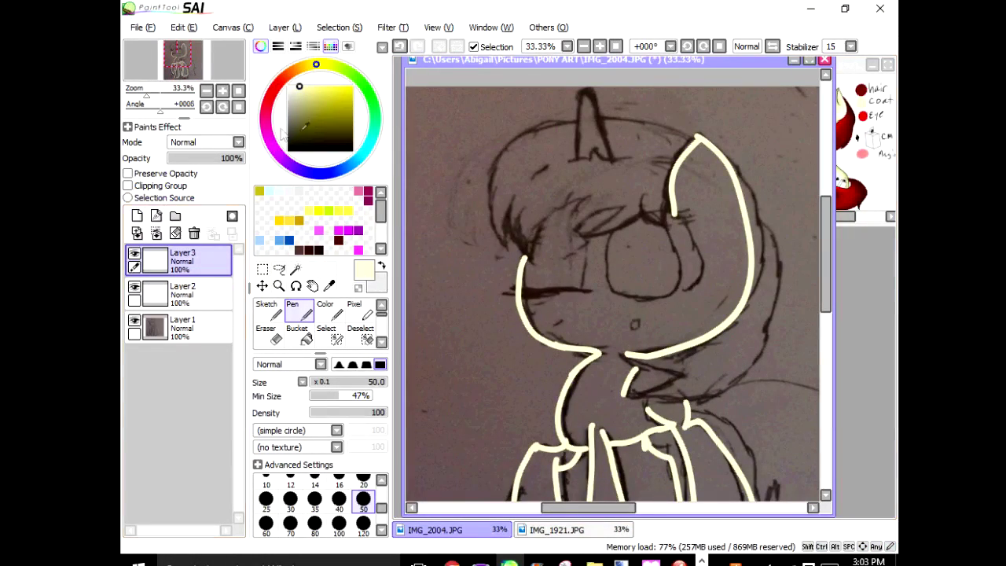
pyautogui.moveTo(633, 208); pyautogui.dragTo(687, 296)
pyautogui.hotkey('ctrl', 'z')
pyautogui.moveTo(604, 292)
pyautogui.mouseDown()
pyautogui.moveTo(604, 234)
pyautogui.moveTo(688, 300)
pyautogui.mouseUp()
pyautogui.hotkey('ctrl', 'z')
pyautogui.moveTo(613, 288)
pyautogui.mouseDown()
pyautogui.moveTo(610, 241)
pyautogui.moveTo(675, 303)
pyautogui.moveTo(599, 271)
pyautogui.mouseUp()
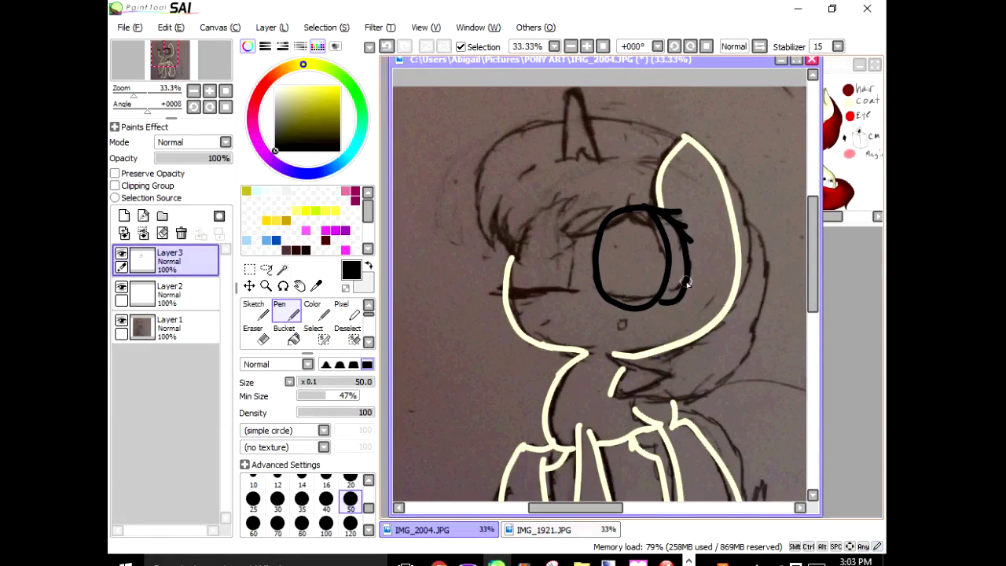
# Undo the black eye strokes and the added layer
pyautogui.hotkey('ctrl', 'z')
pyautogui.hotkey('ctrl', 'z')
pyautogui.hotkey('ctrl', 'z')
pyautogui.hotkey('ctrl', 'z')
pyautogui.hotkey('ctrl', 'z')
pyautogui.hotkey('ctrl', 'z')
pyautogui.hotkey('ctrl', 'z')
pyautogui.hotkey('ctrl', 'z')
pyautogui.hotkey('ctrl', 'z')
pyautogui.hotkey('ctrl', 'z')
# Outline the open eye with its lashes in black on Layer2 and draw the closed eye's lash line
pyautogui.moveTo(590, 285)
pyautogui.mouseDown()
pyautogui.moveTo(601, 191)
pyautogui.moveTo(594, 229)
pyautogui.moveTo(669, 210)
pyautogui.moveTo(671, 293)
pyautogui.moveTo(622, 297)
pyautogui.mouseUp()
pyautogui.hotkey('ctrl', 'z')
pyautogui.hotkey('ctrl', 'z')
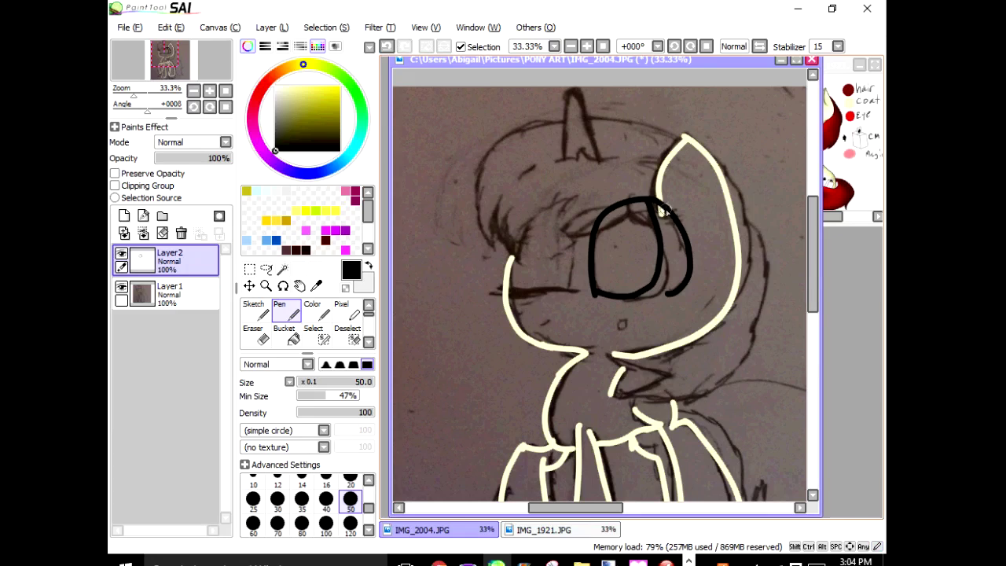
pyautogui.moveTo(666, 205); pyautogui.dragTo(691, 218)
pyautogui.moveTo(579, 291); pyautogui.dragTo(491, 287)
pyautogui.moveTo(528, 284); pyautogui.dragTo(505, 273)
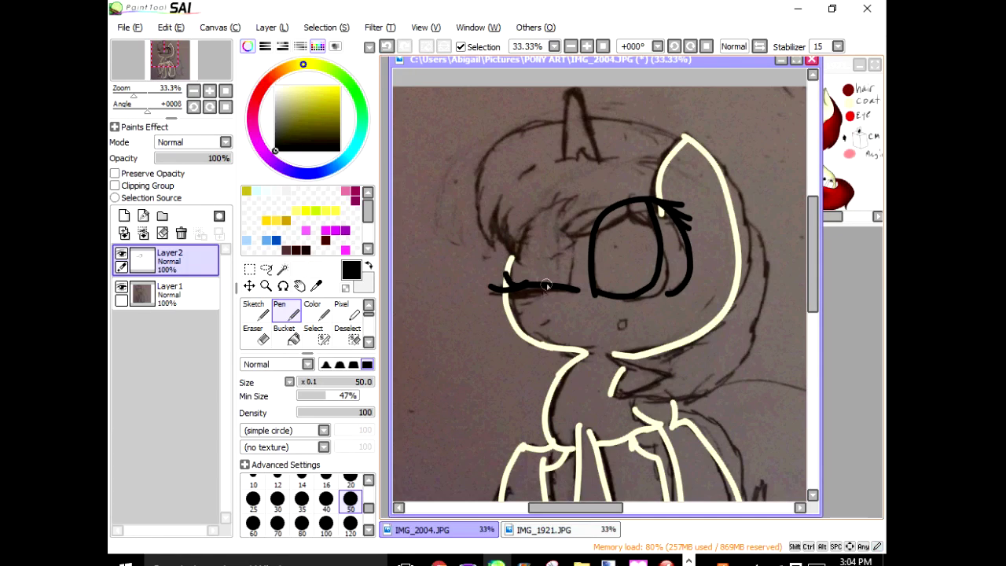
# Add a new layer above the body lines and try sampling the hair colour from IMG_1921.JPG
pyautogui.scroll(-6, 606, 303)
pyautogui.scroll(4, 616, 345)
pyautogui.click(124, 215)
pyautogui.click(544, 530)
pyautogui.click(316, 286)
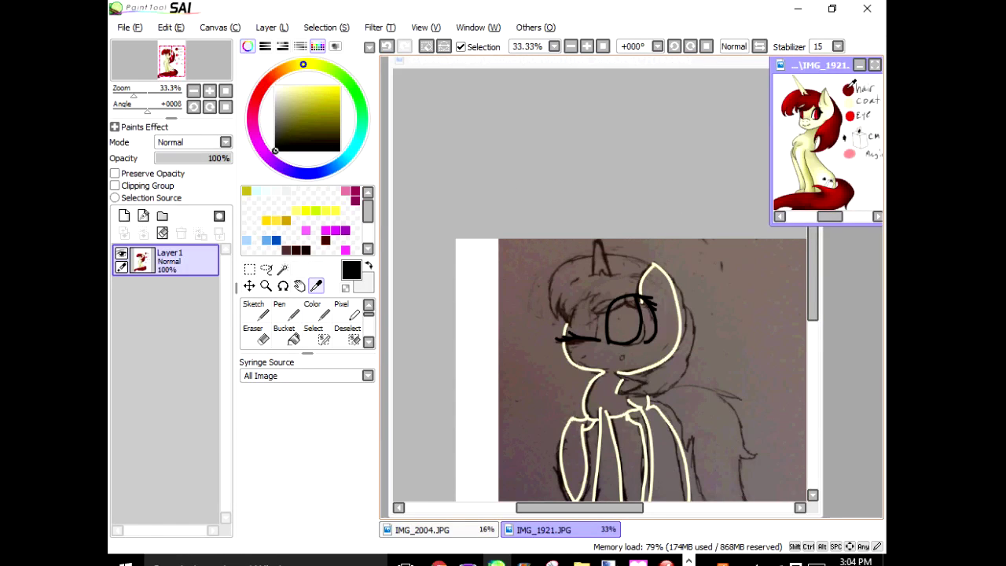
pyautogui.click(505, 189)
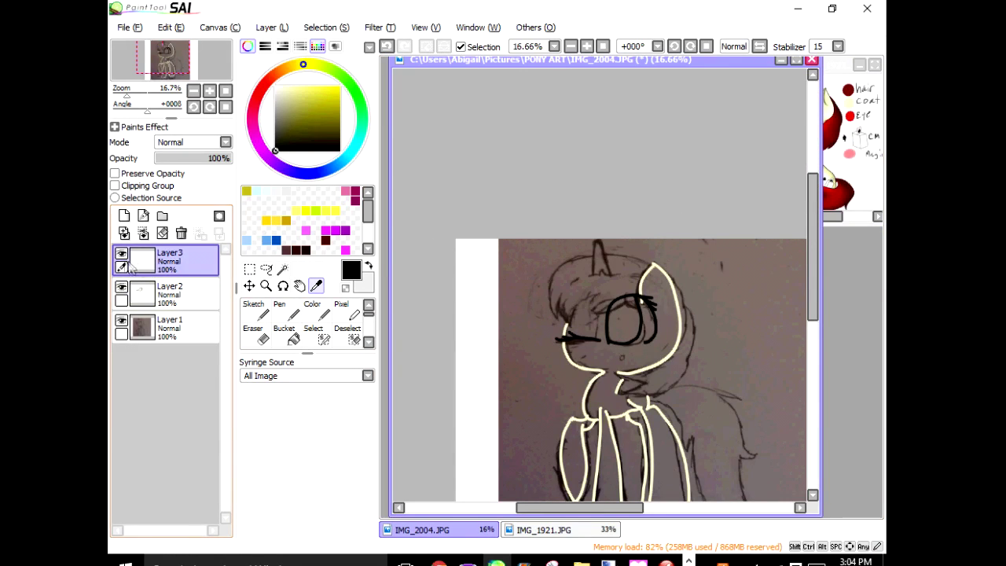
# Preserve the opacity of Layer2 and paint its cream outlines black with a size 120 pen
pyautogui.click(286, 312)
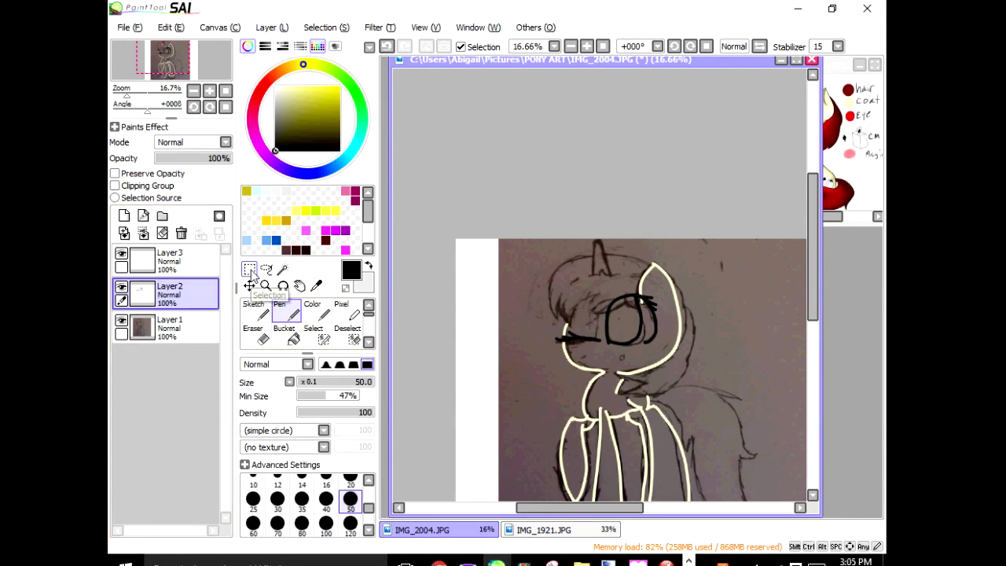
pyautogui.scroll(-4, 519, 322)
pyautogui.scroll(3, 542, 338)
pyautogui.click(143, 174)
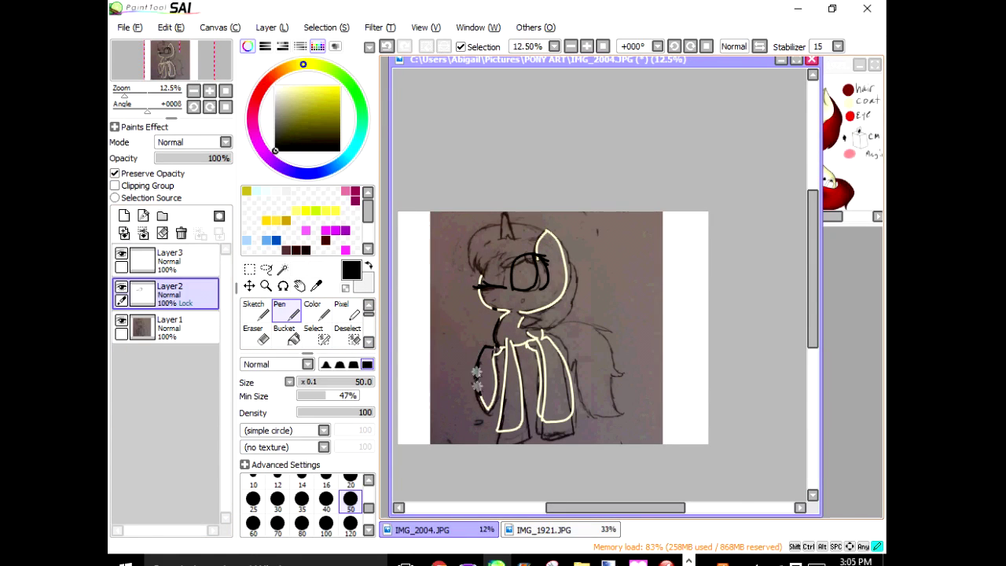
pyautogui.click(351, 522)
pyautogui.moveTo(497, 340); pyautogui.dragTo(493, 410)
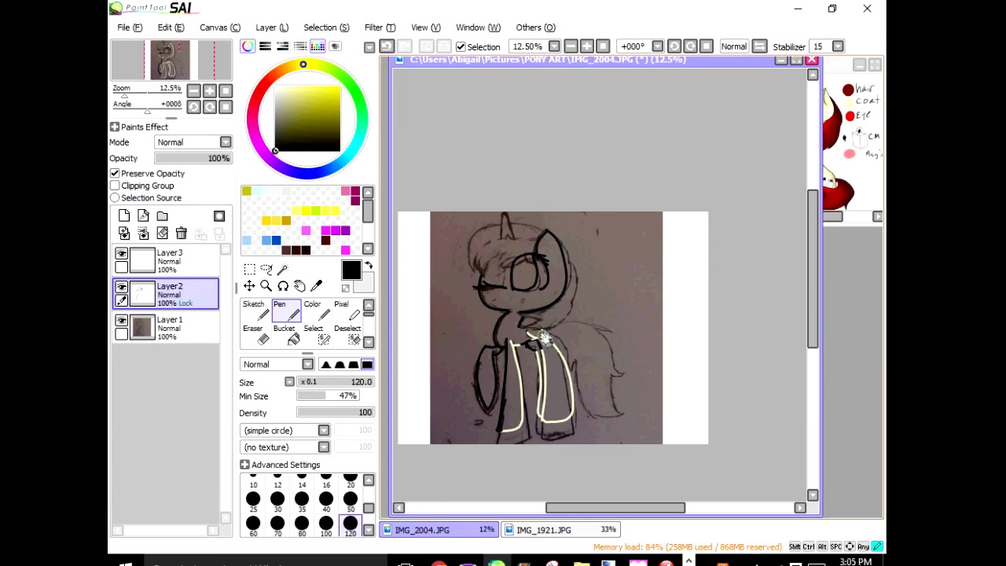
# Sample the dark red hair swatch in IMG_1921.JPG and return to IMG_2004.JPG
pyautogui.scroll(-4, 522, 267)
pyautogui.scroll(4, 522, 267)
pyautogui.click(850, 140)
pyautogui.click(316, 286)
pyautogui.click(849, 91)
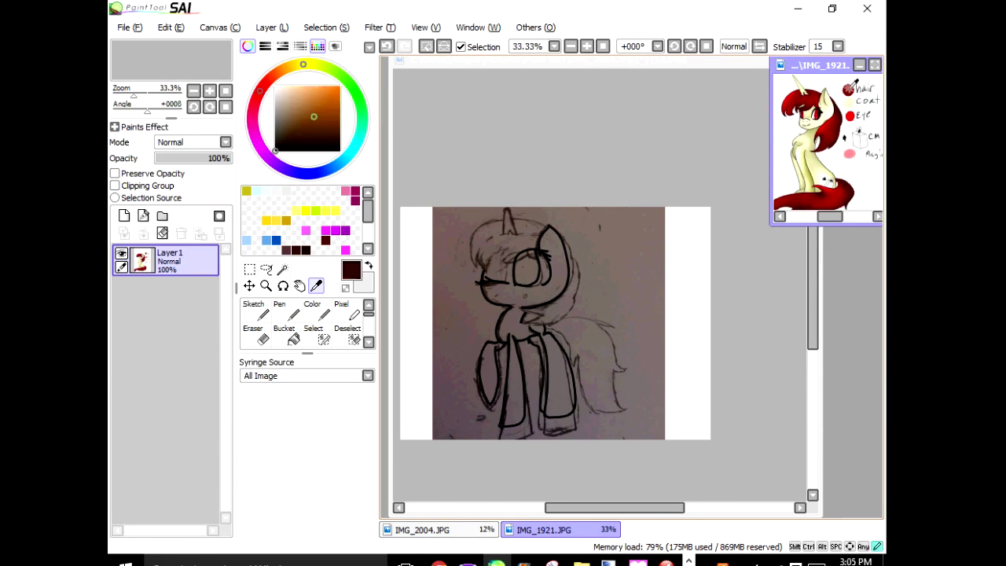
pyautogui.click(422, 530)
# Set the pen size to 50 for the hair and move the reference image window aside
pyautogui.scroll(4, 609, 272)
pyautogui.moveTo(599, 245)
pyautogui.mouseDown()
pyautogui.moveTo(562, 289)
pyautogui.moveTo(555, 272)
pyautogui.moveTo(579, 297)
pyautogui.moveTo(555, 269)
pyautogui.moveTo(697, 245)
pyautogui.mouseUp()
pyautogui.hotkey('ctrl', 'z')
pyautogui.click(350, 499)
pyautogui.press('Left')
pyautogui.moveTo(833, 66); pyautogui.dragTo(879, 62)
# Trace the fringe over the open eye in dark red on Layer3
pyautogui.click(704, 250)
pyautogui.moveTo(711, 253); pyautogui.dragTo(597, 278)
pyautogui.moveTo(639, 247); pyautogui.dragTo(595, 275)
pyautogui.moveTo(642, 249)
pyautogui.mouseDown()
pyautogui.moveTo(566, 256)
pyautogui.moveTo(537, 325)
pyautogui.moveTo(527, 305)
pyautogui.moveTo(550, 223)
pyautogui.mouseUp()
pyautogui.hotkey('ctrl', 'z')
pyautogui.moveTo(640, 249)
pyautogui.mouseDown()
pyautogui.moveTo(534, 319)
pyautogui.moveTo(511, 291)
pyautogui.mouseUp()
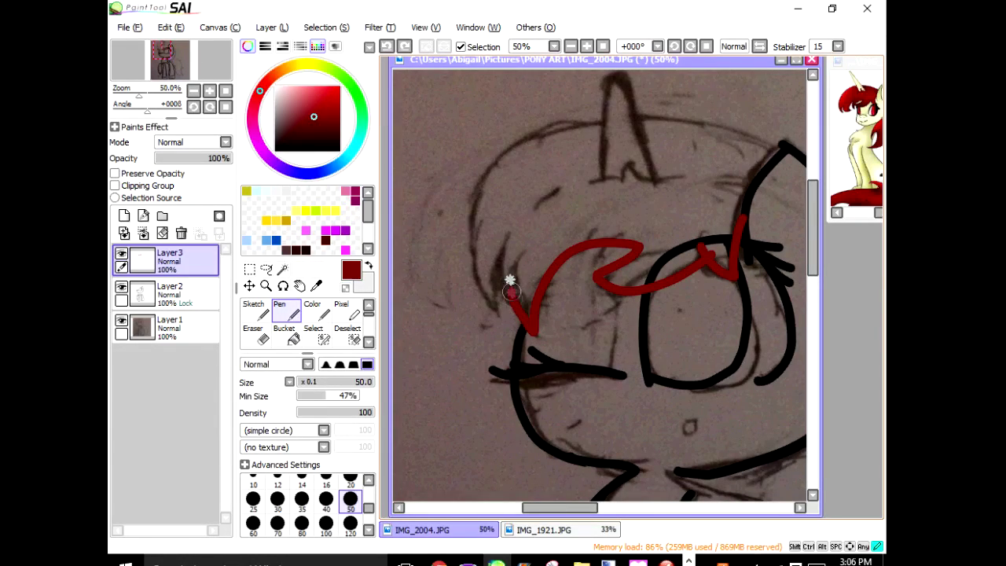
pyautogui.hotkey('ctrl', 'z')
pyautogui.hotkey('ctrl', 'z')
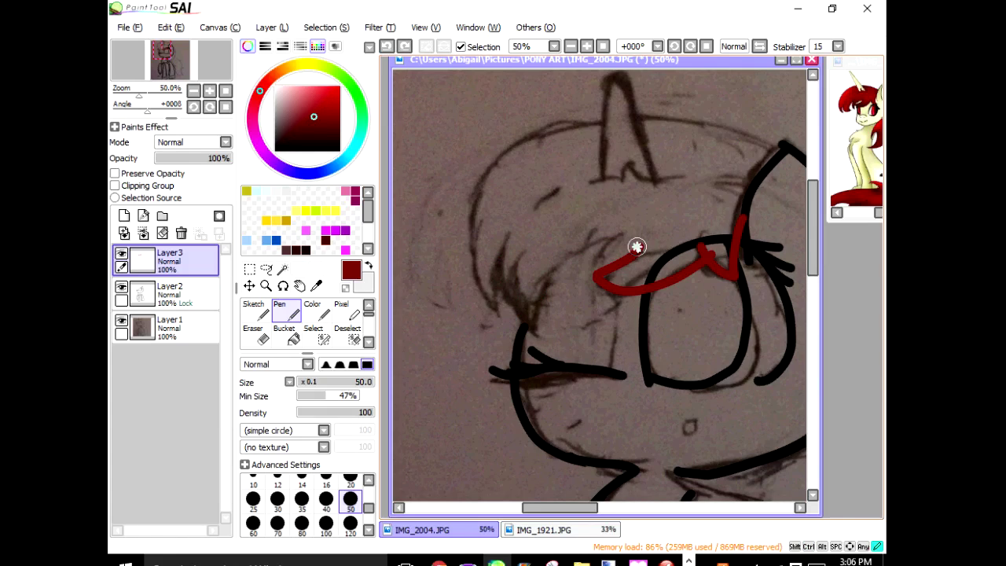
# Complete the front fringe locks and trace the crown of the hair to the ear in dark red
pyautogui.moveTo(635, 247)
pyautogui.mouseDown()
pyautogui.moveTo(581, 256)
pyautogui.moveTo(537, 324)
pyautogui.moveTo(582, 264)
pyautogui.moveTo(535, 322)
pyautogui.moveTo(512, 281)
pyautogui.mouseUp()
pyautogui.hotkey('ctrl', 'z')
pyautogui.hotkey('ctrl', 'z')
pyautogui.moveTo(633, 243)
pyautogui.mouseDown()
pyautogui.moveTo(507, 296)
pyautogui.moveTo(467, 218)
pyautogui.moveTo(479, 165)
pyautogui.mouseUp()
pyautogui.hotkey('ctrl', 'z')
pyautogui.moveTo(494, 269)
pyautogui.mouseDown()
pyautogui.moveTo(475, 195)
pyautogui.moveTo(649, 100)
pyautogui.moveTo(785, 145)
pyautogui.mouseUp()
# Trace the mane behind the head in dark red, ending in pointed tips below the chin
pyautogui.scroll(-8, 673, 189)
pyautogui.scroll(6, 668, 155)
pyautogui.scroll(1, 683, 139)
pyautogui.scroll(-1, 683, 139)
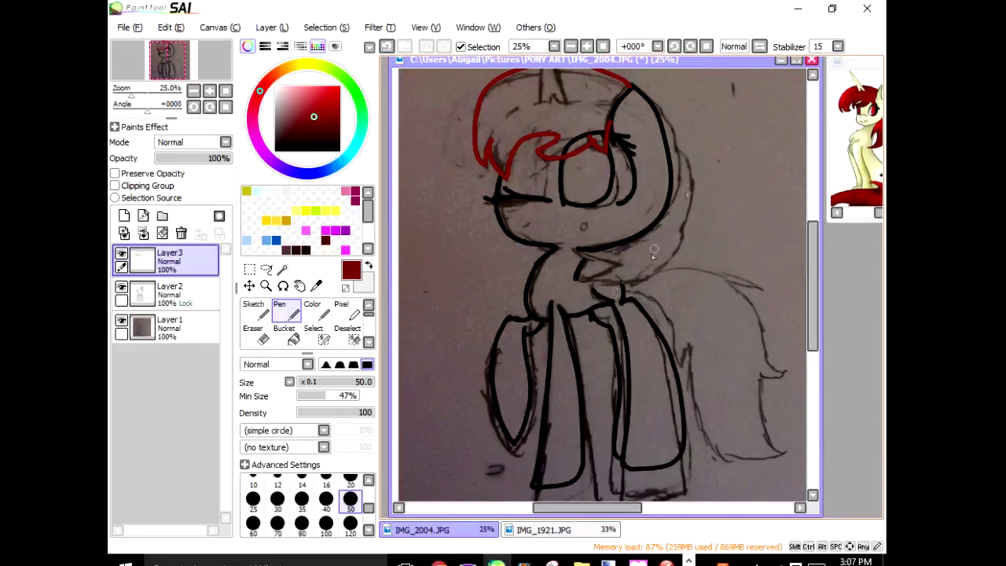
pyautogui.moveTo(676, 146)
pyautogui.mouseDown()
pyautogui.moveTo(618, 278)
pyautogui.moveTo(593, 277)
pyautogui.mouseUp()
pyautogui.hotkey('ctrl', 'z')
pyautogui.moveTo(682, 196); pyautogui.dragTo(611, 280)
pyautogui.hotkey('ctrl', 'z')
pyautogui.moveTo(666, 140)
pyautogui.mouseDown()
pyautogui.moveTo(688, 221)
pyautogui.moveTo(624, 267)
pyautogui.moveTo(632, 288)
pyautogui.moveTo(582, 276)
pyautogui.mouseUp()
pyautogui.hotkey('ctrl', 'z')
pyautogui.hotkey('ctrl', 'z')
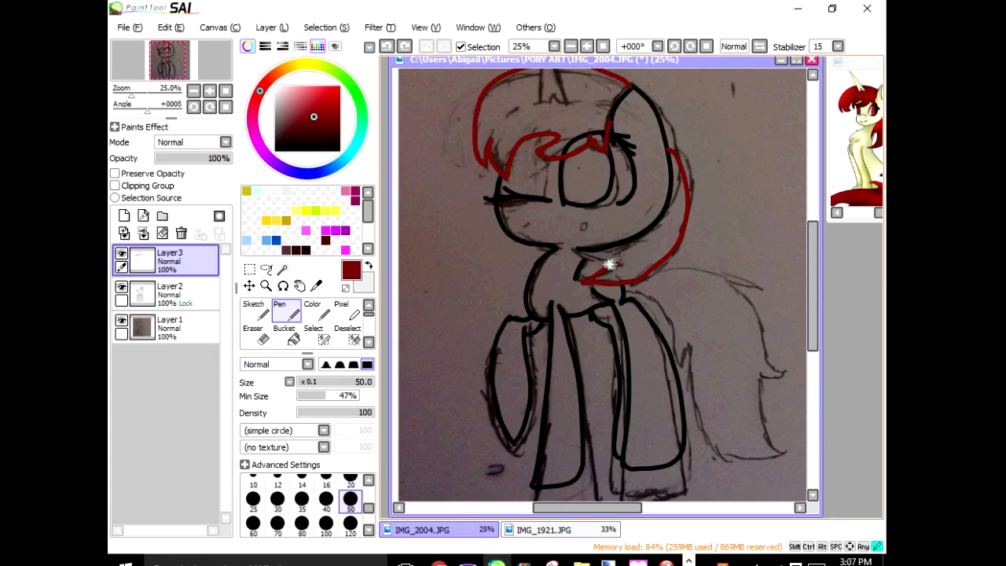
pyautogui.moveTo(578, 247); pyautogui.dragTo(579, 248)
# Resample the dark red hair colour from the reference image and ready the Pen on Layer3
pyautogui.click(185, 294)
pyautogui.click(270, 148)
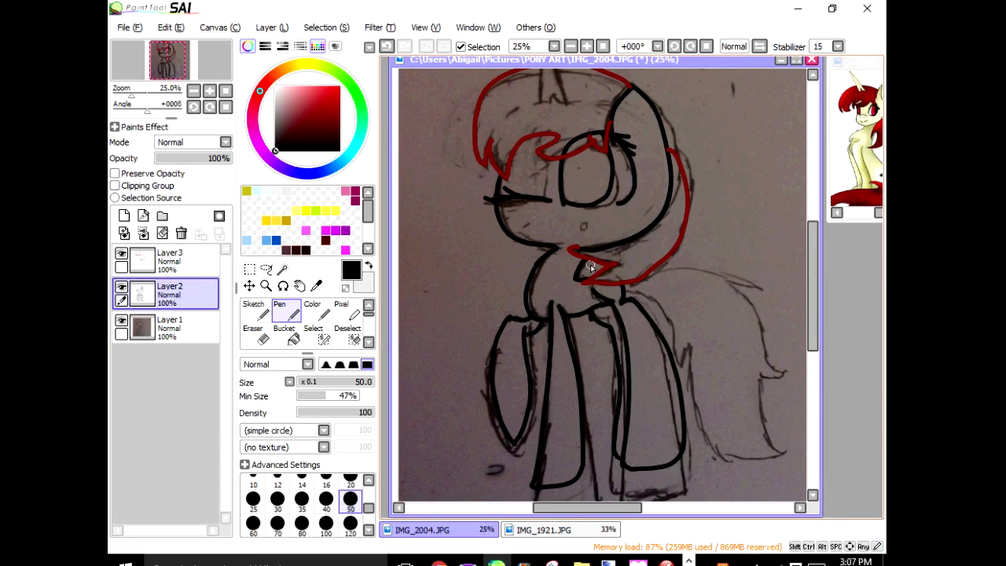
pyautogui.click(186, 258)
pyautogui.click(316, 285)
pyautogui.click(858, 214)
pyautogui.moveTo(866, 65)
pyautogui.mouseDown()
pyautogui.moveTo(804, 62)
pyautogui.moveTo(867, 65)
pyautogui.mouseUp()
pyautogui.click(849, 101)
pyautogui.click(653, 63)
pyautogui.doubleClick(286, 312)
# Trace the tail outline with its pointed tips in dark red on Layer3
pyautogui.click(694, 156)
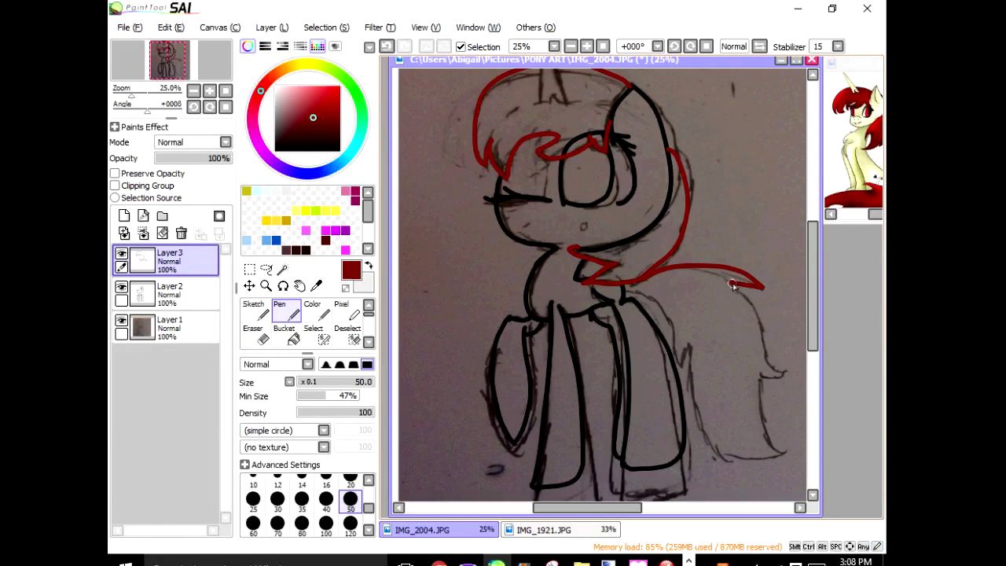
pyautogui.moveTo(689, 398); pyautogui.dragTo(685, 369)
pyautogui.hotkey('ctrl', 'z')
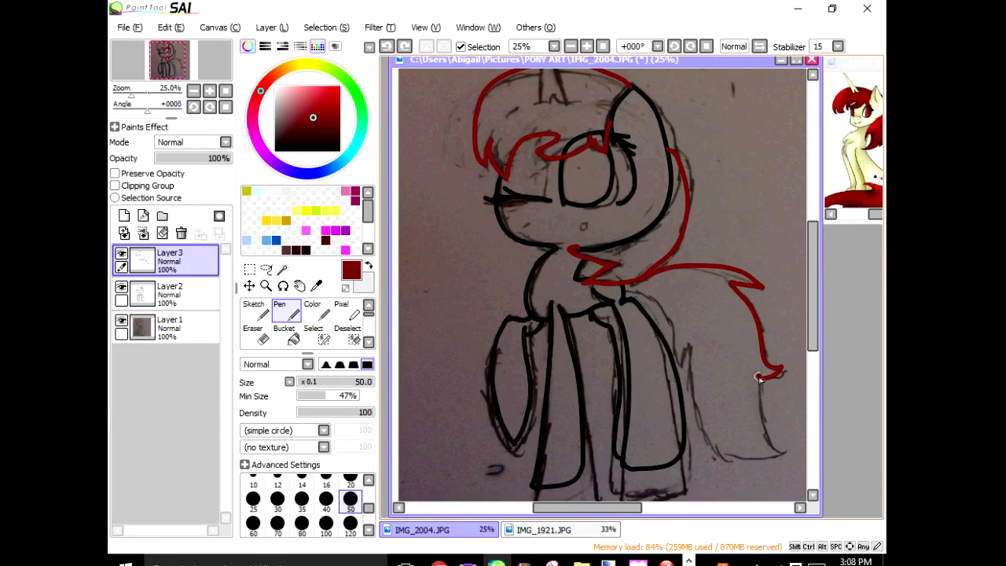
pyautogui.hotkey('ctrl', 'z')
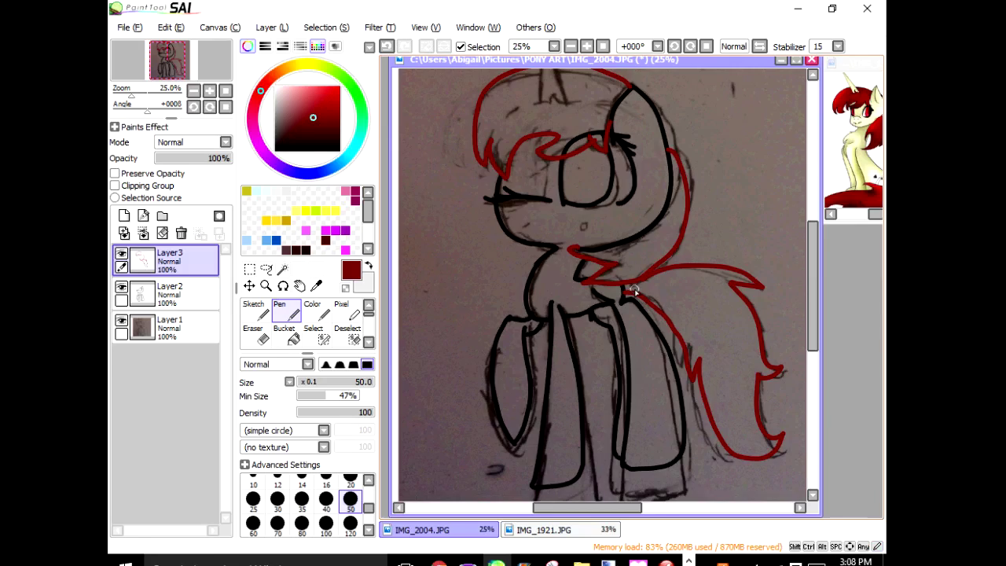
# Hide the sketch photo on Layer1 and add a new layer above Layer2
pyautogui.scroll(-3, 626, 134)
pyautogui.scroll(3, 604, 173)
pyautogui.scroll(-5, 502, 289)
pyautogui.scroll(3, 503, 290)
pyautogui.click(121, 321)
pyautogui.click(149, 295)
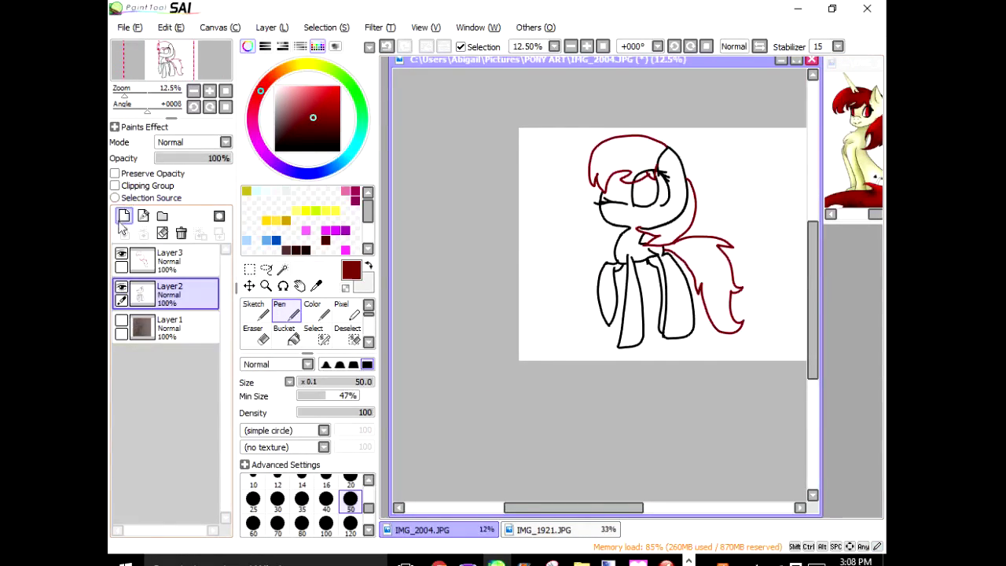
pyautogui.click(124, 215)
# Move Layer4 to the top of the layer stack and try a black horn stroke above the fringe
pyautogui.scroll(2, 621, 181)
pyautogui.click(320, 285)
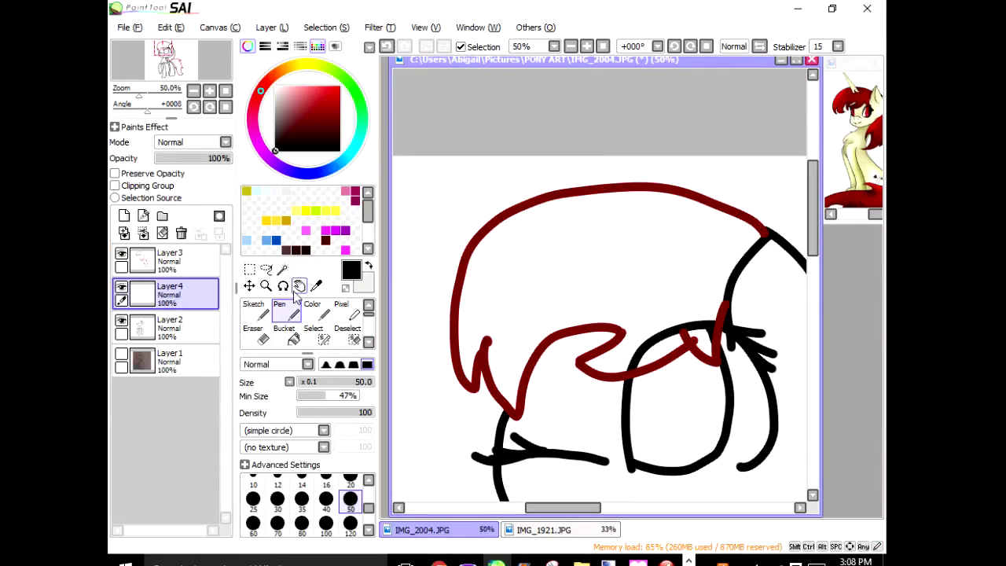
pyautogui.moveTo(169, 292)
pyautogui.mouseDown()
pyautogui.moveTo(202, 254)
pyautogui.moveTo(181, 256)
pyautogui.mouseUp()
pyautogui.moveTo(644, 270)
pyautogui.mouseDown()
pyautogui.moveTo(597, 285)
pyautogui.moveTo(593, 171)
pyautogui.moveTo(580, 178)
pyautogui.moveTo(603, 296)
pyautogui.mouseUp()
pyautogui.hotkey('ctrl', 'z')
pyautogui.hotkey('ctrl', 'z')
pyautogui.hotkey('ctrl', 'z')
# Draw the two sides of the horn in black on a new linework layer and shift them into place
pyautogui.click(143, 216)
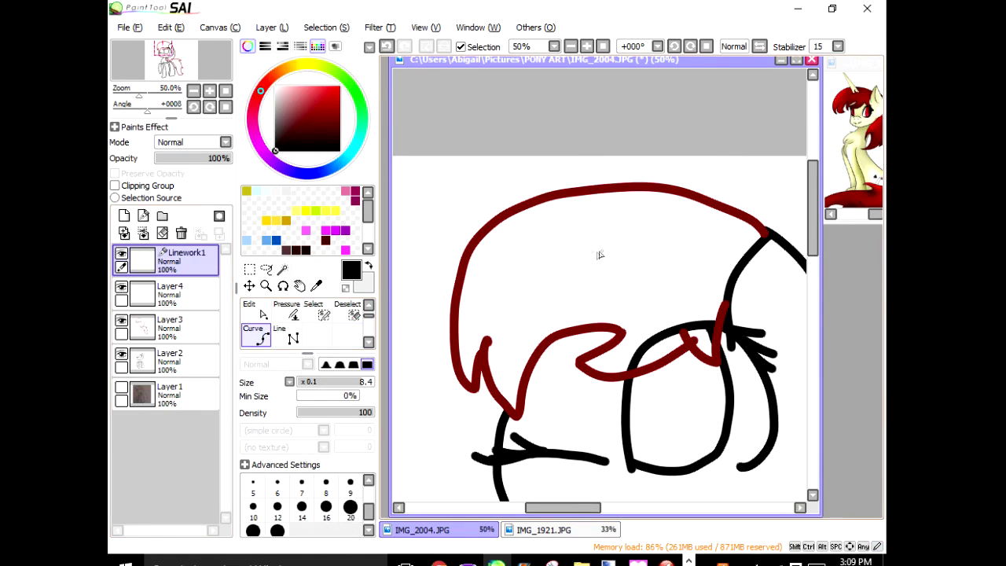
pyautogui.click(277, 531)
pyautogui.scroll(1, 311, 325)
pyautogui.click(315, 322)
pyautogui.click(581, 260)
pyautogui.click(261, 336)
pyautogui.moveTo(594, 256)
pyautogui.mouseDown()
pyautogui.moveTo(521, 117)
pyautogui.moveTo(532, 139)
pyautogui.mouseUp()
pyautogui.click(249, 286)
pyautogui.moveTo(570, 243)
pyautogui.mouseDown()
pyautogui.moveTo(616, 285)
pyautogui.moveTo(577, 262)
pyautogui.mouseUp()
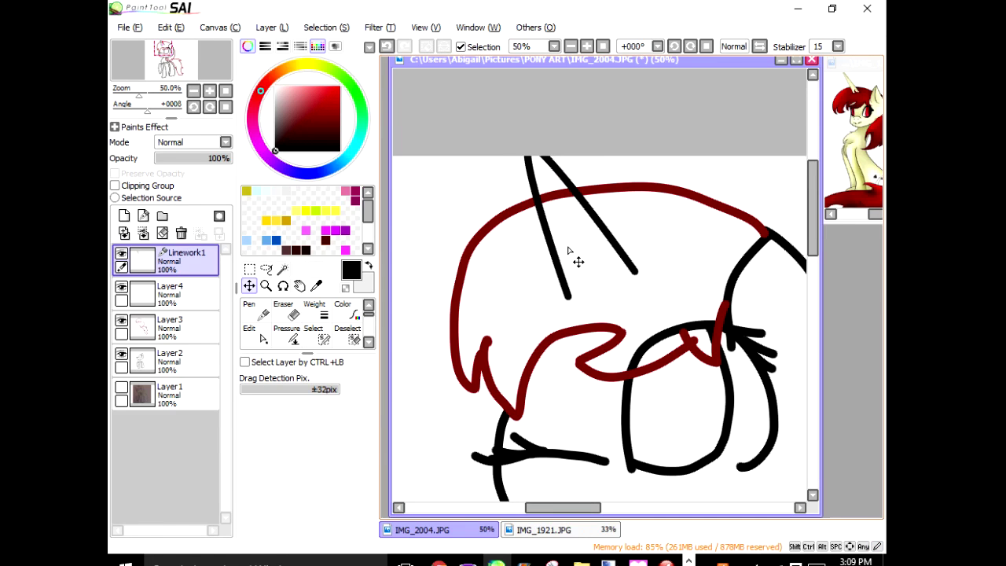
pyautogui.scroll(-10, 577, 261)
pyautogui.click(798, 9)
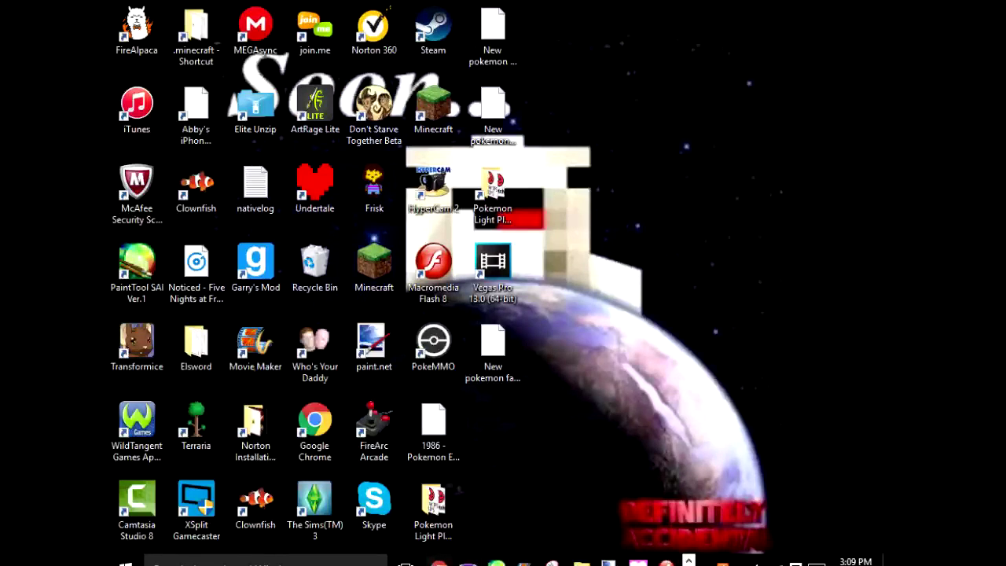
pyautogui.click(439, 562)
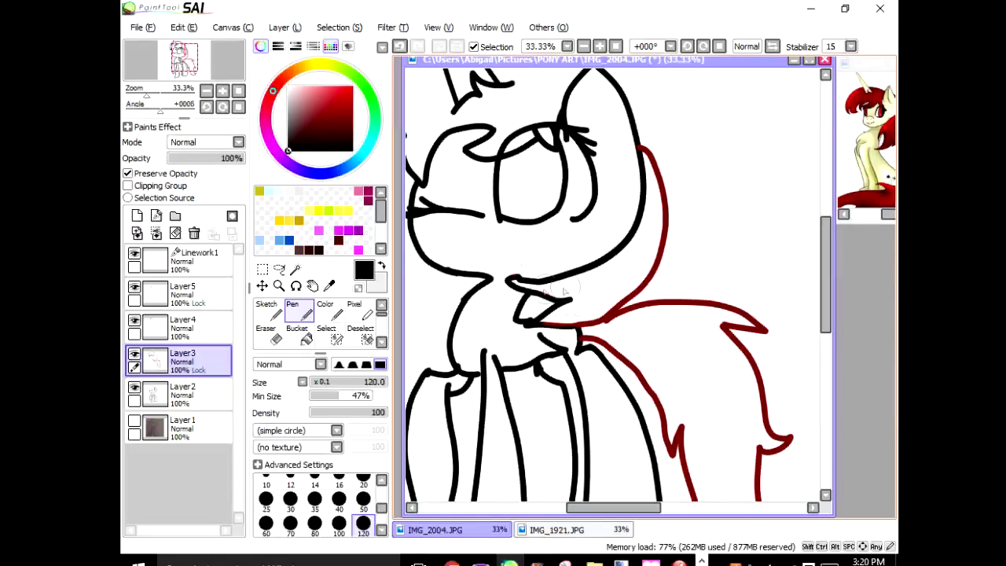
# Recolour the dark red mane and tail outlines on Layer3 black with the size 120 pen
pyautogui.moveTo(614, 324); pyautogui.dragTo(625, 129)
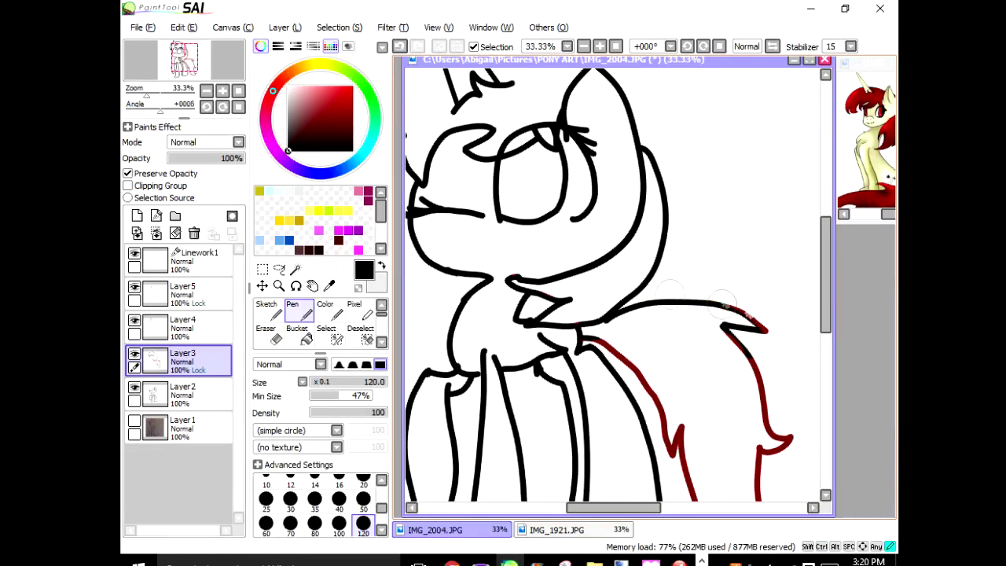
pyautogui.scroll(-4, 770, 385)
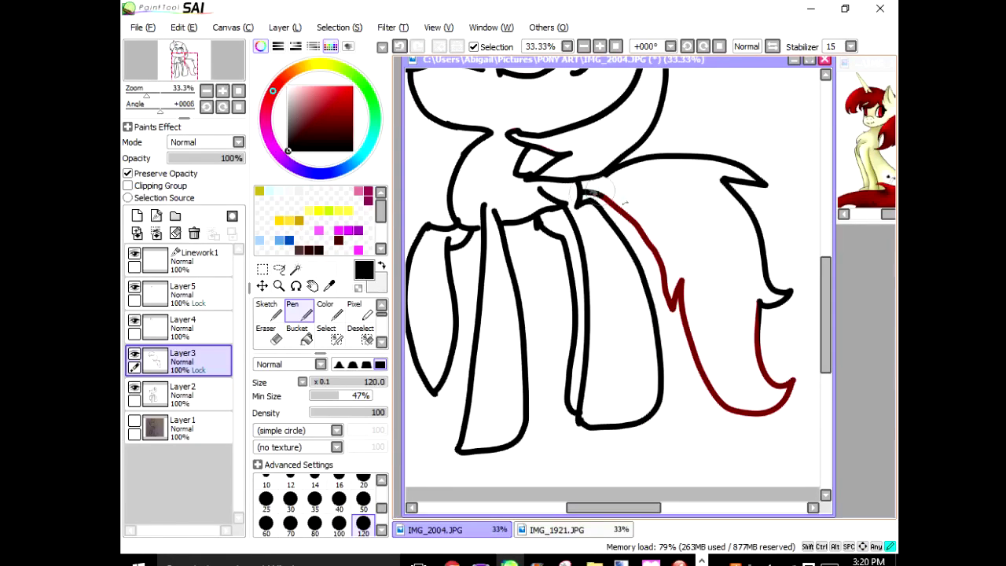
pyautogui.moveTo(679, 293); pyautogui.dragTo(774, 401)
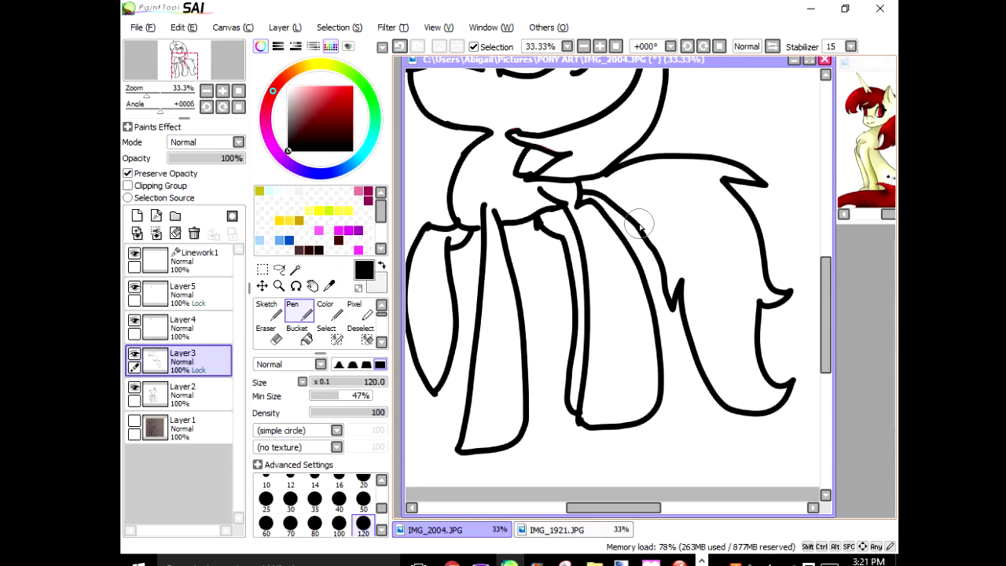
pyautogui.scroll(-6, 639, 226)
pyautogui.scroll(9, 519, 267)
pyautogui.scroll(-3, 498, 267)
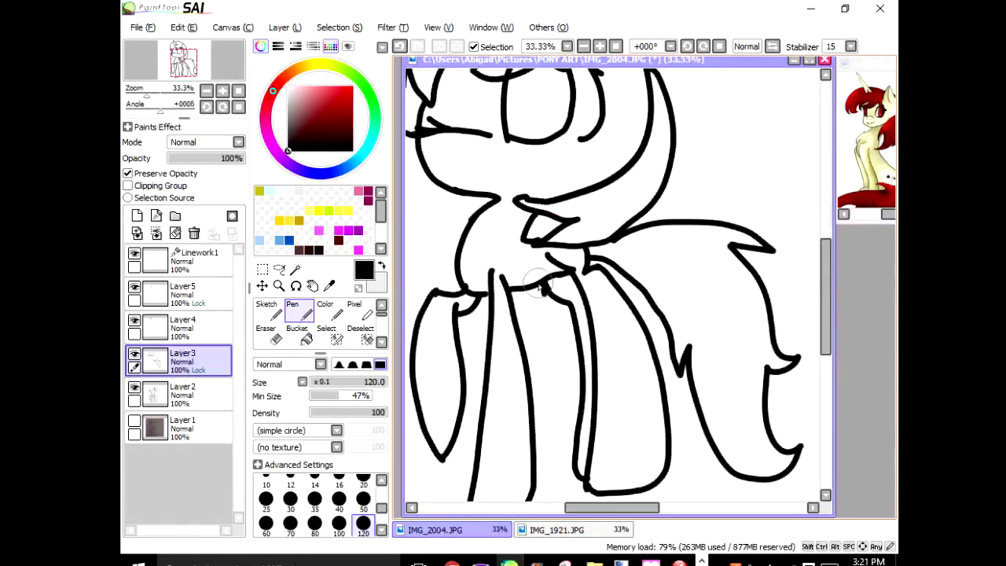
# Clean up the join between the belly line and the far hind leg on Layer2 with the size 65 eraser
pyautogui.scroll(5, 541, 285)
pyautogui.click(183, 390)
pyautogui.click(363, 500)
pyautogui.hotkey('ctrl', 'z')
pyautogui.moveTo(470, 312); pyautogui.dragTo(512, 306)
pyautogui.moveTo(802, 271)
pyautogui.mouseDown()
pyautogui.moveTo(519, 280)
pyautogui.moveTo(539, 257)
pyautogui.mouseUp()
pyautogui.press('e')
pyautogui.moveTo(502, 329)
pyautogui.mouseDown()
pyautogui.moveTo(490, 246)
pyautogui.moveTo(494, 287)
pyautogui.moveTo(499, 269)
pyautogui.moveTo(490, 273)
pyautogui.mouseUp()
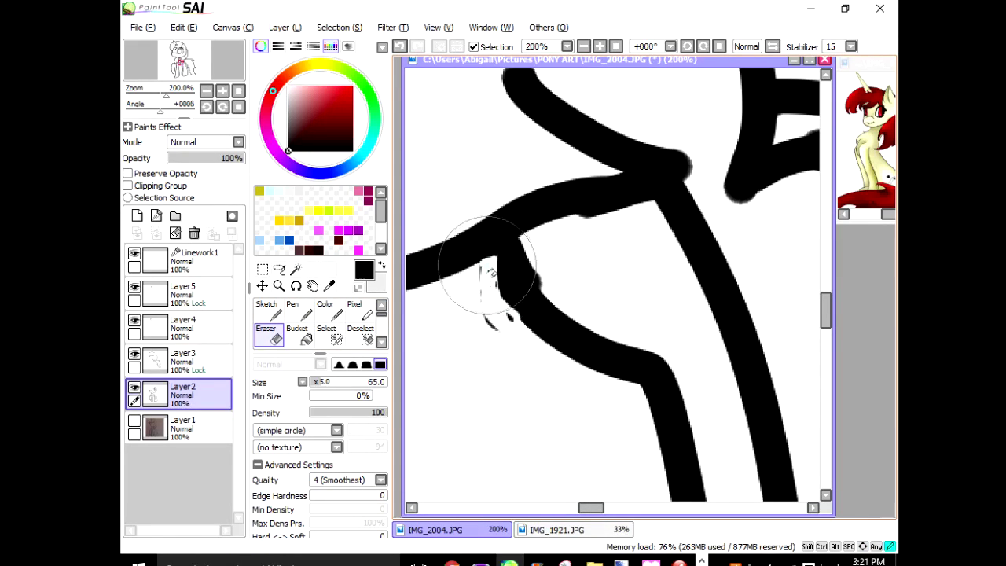
# Erase the bumps around the upper corner of the raised foreleg on Layer2
pyautogui.scroll(-2, 512, 280)
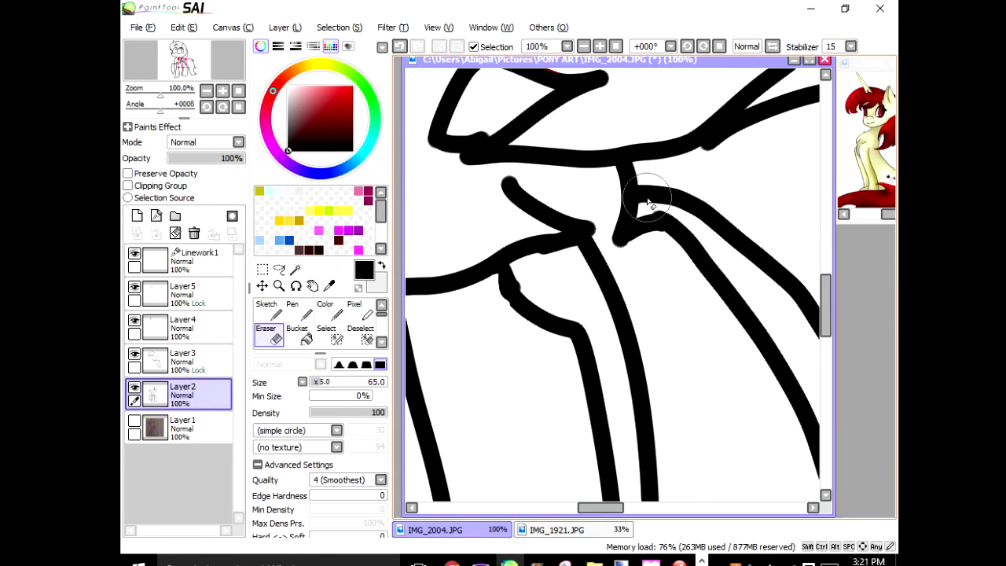
pyautogui.scroll(4, 649, 204)
pyautogui.moveTo(464, 189); pyautogui.dragTo(484, 186)
pyautogui.hotkey('ctrl', 'z')
pyautogui.moveTo(543, 203)
pyautogui.mouseDown()
pyautogui.moveTo(491, 180)
pyautogui.moveTo(470, 195)
pyautogui.mouseUp()
pyautogui.moveTo(472, 292); pyautogui.dragTo(525, 278)
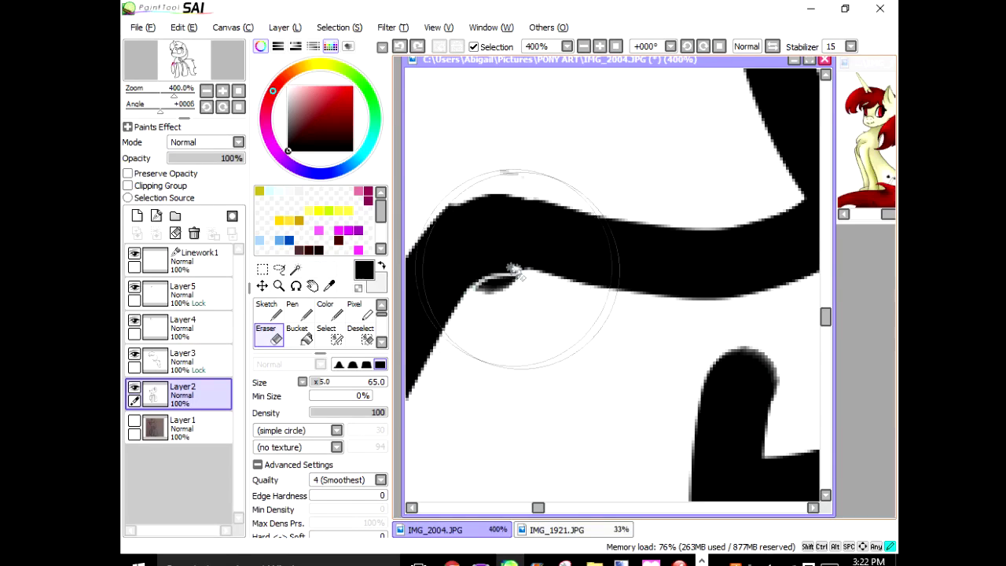
# Taper the upper end of the raised foreleg's inner line to a point with the eraser
pyautogui.scroll(-11, 495, 288)
pyautogui.scroll(12, 503, 290)
pyautogui.moveTo(626, 234)
pyautogui.mouseDown()
pyautogui.moveTo(646, 134)
pyautogui.moveTo(597, 134)
pyautogui.moveTo(606, 105)
pyautogui.mouseUp()
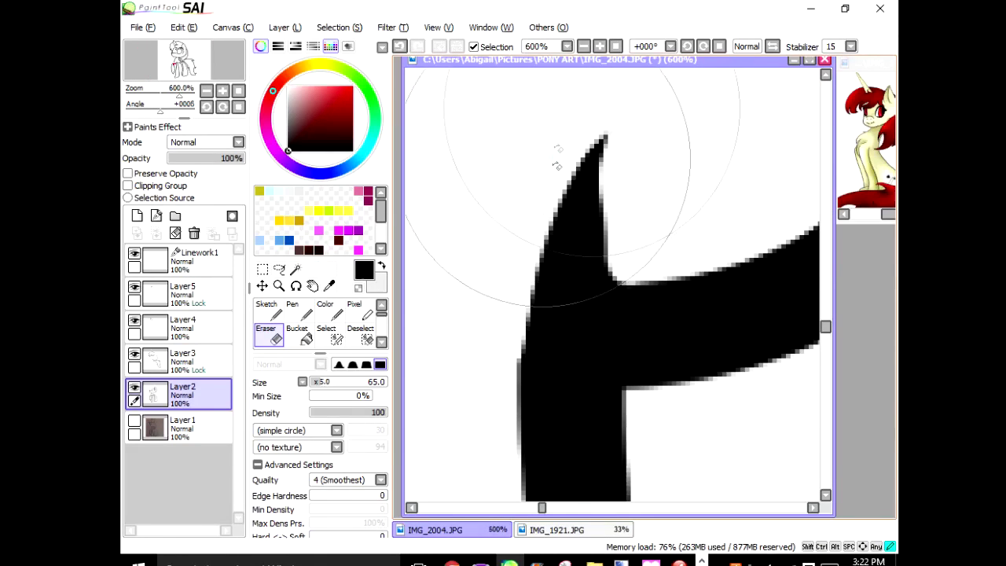
# Erase the rounded upper end of the standing foreleg's front line so it ends in a sharp tip
pyautogui.scroll(3, 483, 135)
pyautogui.scroll(-14, 489, 169)
pyautogui.scroll(10, 602, 141)
pyautogui.moveTo(572, 358)
pyautogui.mouseDown()
pyautogui.moveTo(574, 140)
pyautogui.moveTo(583, 125)
pyautogui.mouseUp()
pyautogui.hotkey('ctrl', 'z')
pyautogui.moveTo(590, 192)
pyautogui.mouseDown()
pyautogui.moveTo(602, 157)
pyautogui.moveTo(561, 211)
pyautogui.moveTo(601, 154)
pyautogui.moveTo(491, 288)
pyautogui.moveTo(539, 102)
pyautogui.moveTo(498, 227)
pyautogui.moveTo(550, 172)
pyautogui.moveTo(528, 189)
pyautogui.mouseUp()
pyautogui.moveTo(588, 142); pyautogui.dragTo(600, 224)
pyautogui.hotkey('ctrl', 'z')
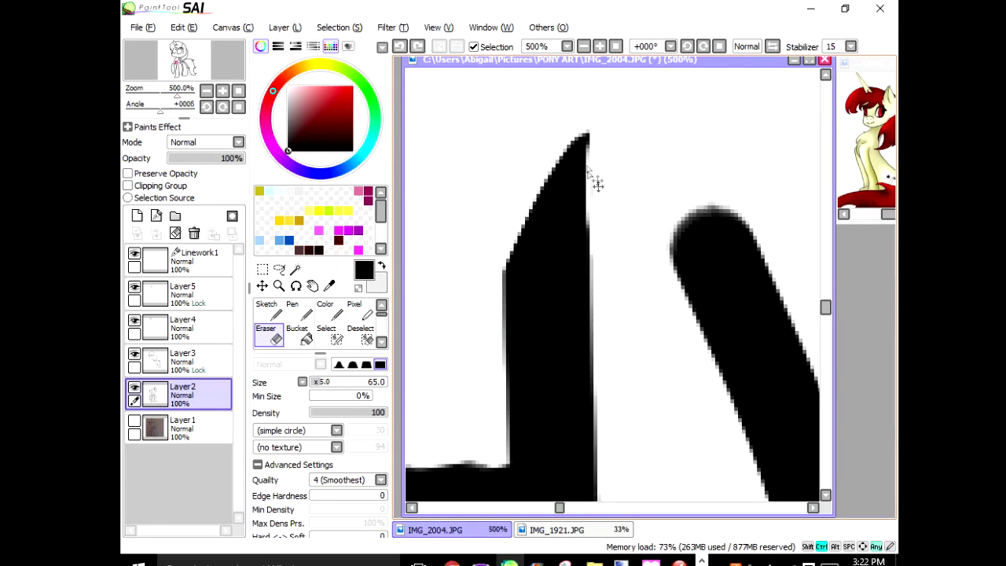
pyautogui.moveTo(600, 161); pyautogui.dragTo(603, 271)
# Cover the leftover red on Layer3's mane lines below the head with black, using the size 50 pen
pyautogui.scroll(-10, 615, 212)
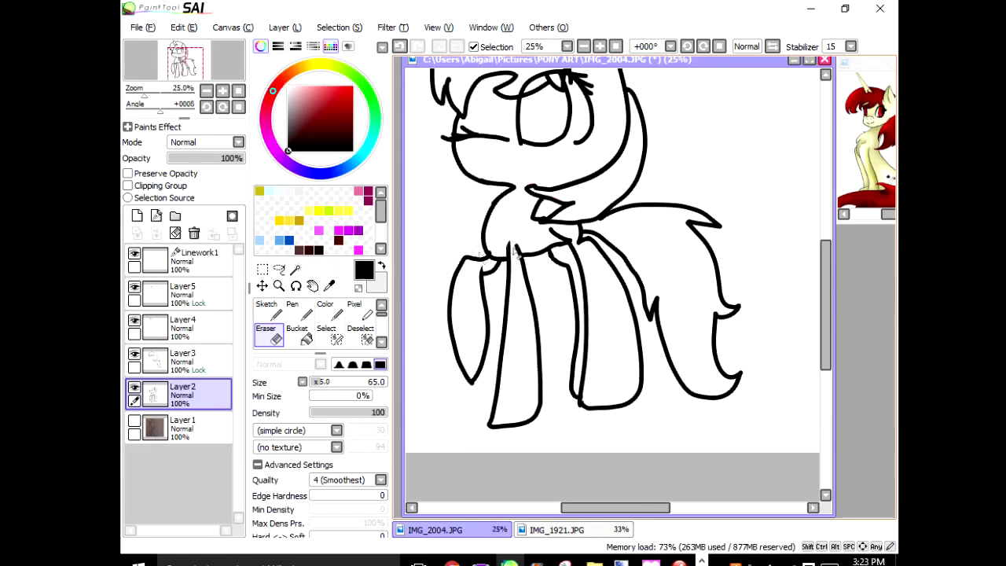
pyautogui.scroll(6, 571, 164)
pyautogui.click(182, 357)
pyautogui.click(291, 308)
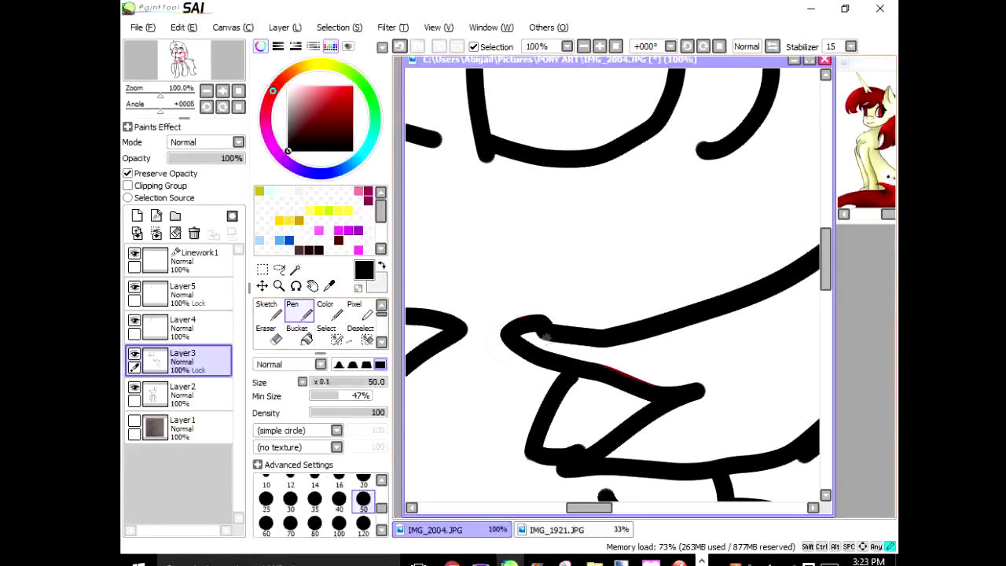
pyautogui.scroll(-4, 623, 290)
pyautogui.scroll(-3, 623, 290)
pyautogui.scroll(2, 503, 249)
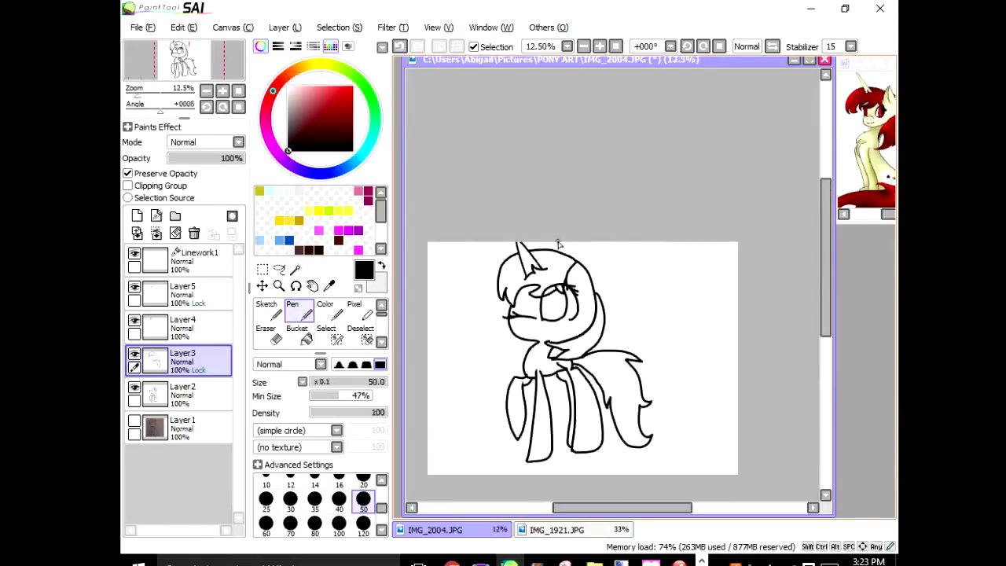
pyautogui.scroll(-3, 504, 248)
pyautogui.scroll(4, 504, 249)
# Add a new layer directly beneath Layer2 and sample the pale yellow coat colour from the reference image IMG_1921.JPG
pyautogui.click(185, 393)
pyautogui.click(137, 215)
pyautogui.moveTo(181, 394); pyautogui.dragTo(180, 451)
pyautogui.click(329, 286)
pyautogui.moveTo(872, 61)
pyautogui.mouseDown()
pyautogui.moveTo(722, 84)
pyautogui.moveTo(886, 60)
pyautogui.mouseUp()
pyautogui.click(767, 121)
pyautogui.click(436, 529)
# Select the pony's face, ear, body and near legs with the magic wand at a colour difference of ±33
pyautogui.click(297, 268)
pyautogui.click(529, 317)
pyautogui.scroll(-5, 529, 317)
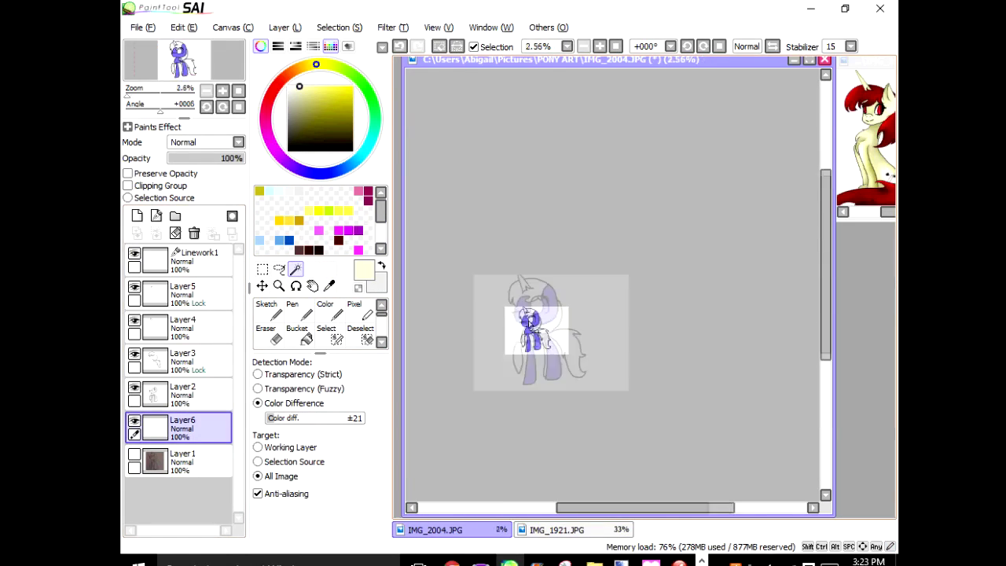
pyautogui.scroll(12, 529, 330)
pyautogui.click(501, 261)
pyautogui.click(511, 456)
pyautogui.scroll(-4, 510, 471)
pyautogui.scroll(-3, 642, 285)
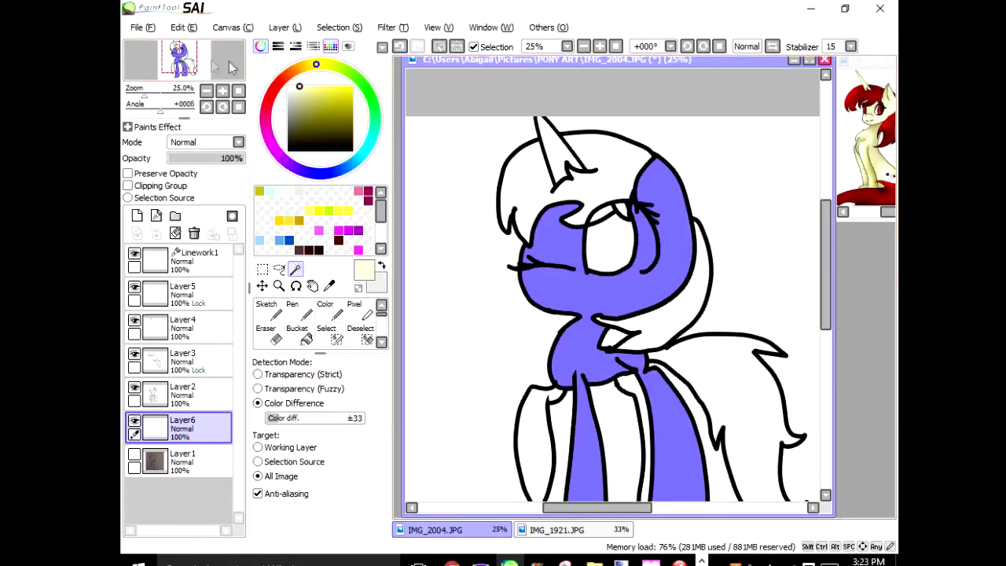
# Expand the coat selection twice so that it reaches under the black outlines
pyautogui.click(140, 26)
pyautogui.moveTo(232, 30)
pyautogui.moveTo(339, 29)
pyautogui.click(359, 59)
pyautogui.hotkey('ctrl', 'z')
pyautogui.click(340, 28)
pyautogui.click(367, 103)
pyautogui.click(341, 28)
pyautogui.click(372, 106)
# Add the raised foreleg to the coat selection and expand the selection three more times
pyautogui.scroll(1, 539, 263)
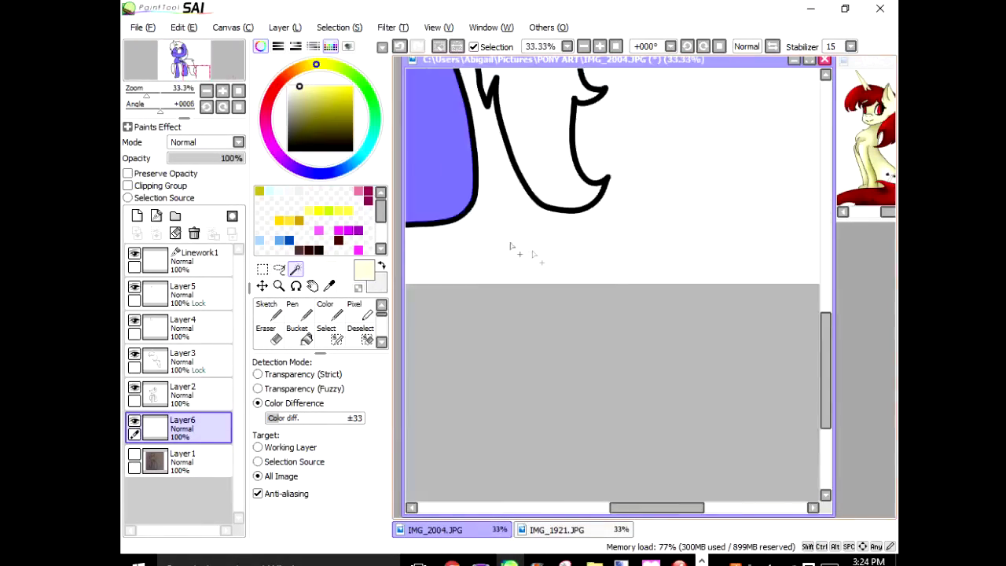
pyautogui.scroll(3, 578, 182)
pyautogui.click(438, 334)
pyautogui.scroll(-3, 493, 301)
pyautogui.click(346, 29)
pyautogui.click(352, 60)
pyautogui.hotkey('ctrl', 'z')
pyautogui.click(355, 28)
pyautogui.click(359, 103)
pyautogui.click(353, 30)
pyautogui.click(363, 104)
pyautogui.click(356, 30)
pyautogui.click(361, 103)
pyautogui.scroll(3, 603, 298)
pyautogui.scroll(-3, 604, 298)
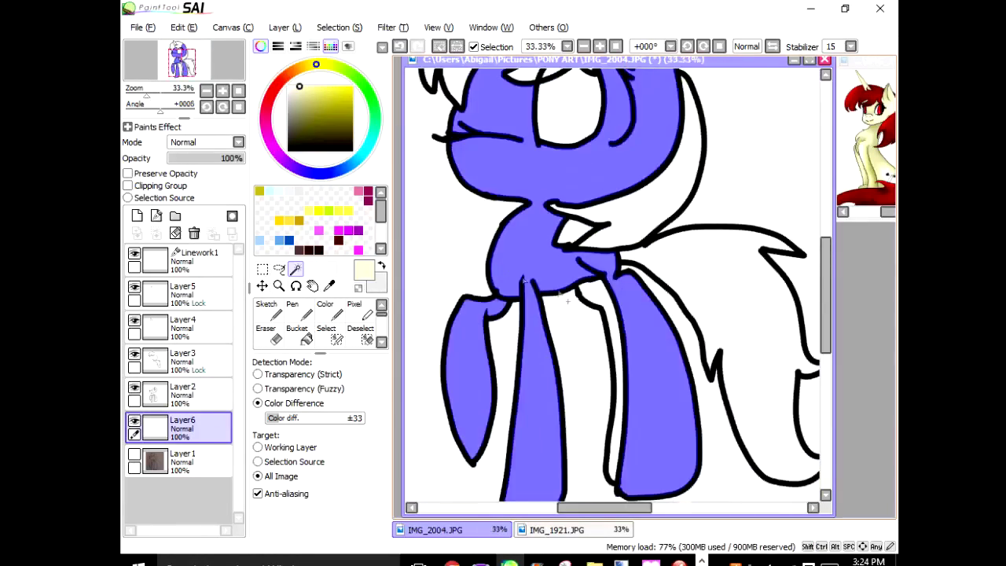
# Add the far hind leg to the selection and expand it four more times under the outlines
pyautogui.scroll(3, 603, 298)
pyautogui.click(599, 298)
pyautogui.click(343, 28)
pyautogui.click(354, 104)
pyautogui.click(354, 29)
pyautogui.click(375, 105)
pyautogui.click(364, 30)
pyautogui.click(365, 103)
pyautogui.click(364, 30)
pyautogui.click(366, 104)
# Paint the whole selected coat area pale yellow on Layer6 with the size 120 pen
pyautogui.scroll(-5, 536, 187)
pyautogui.scroll(4, 527, 146)
pyautogui.scroll(-5, 527, 146)
pyautogui.click(299, 312)
pyautogui.moveTo(503, 303); pyautogui.dragTo(536, 280)
pyautogui.click(363, 524)
pyautogui.moveTo(475, 343); pyautogui.dragTo(490, 302)
pyautogui.moveTo(548, 235); pyautogui.dragTo(531, 228)
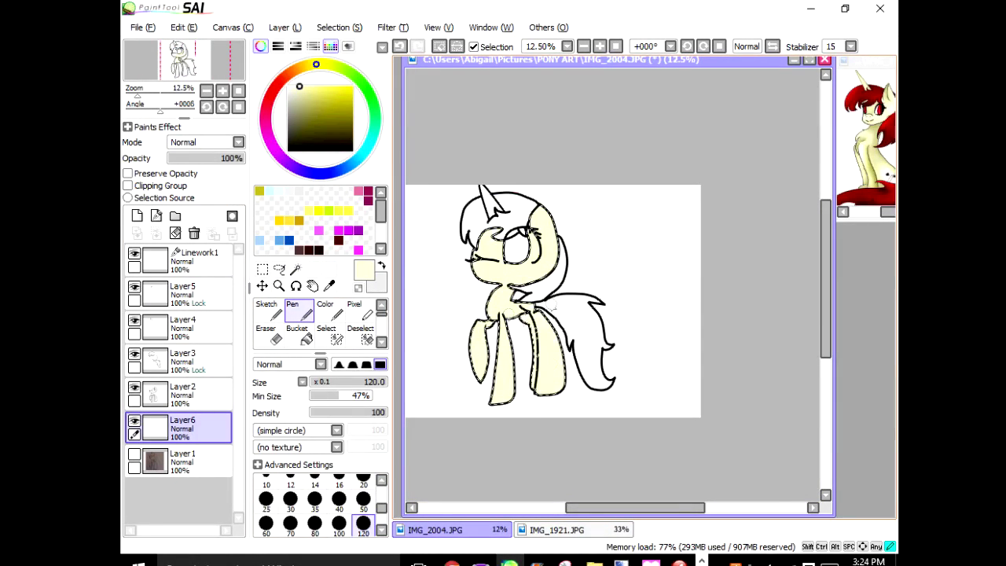
# Sample a near-white highlight colour from the reference image and return to the pony drawing
pyautogui.keyDown('alt'); pyautogui.click(851, 148); pyautogui.keyUp('alt')
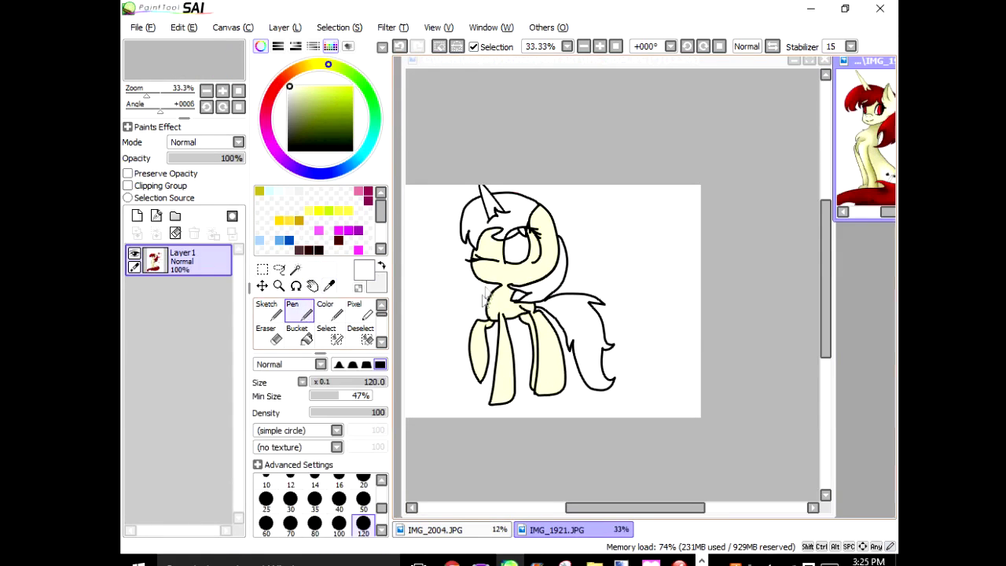
pyautogui.click(492, 334)
pyautogui.scroll(6, 493, 334)
pyautogui.scroll(-1, 591, 351)
pyautogui.moveTo(577, 302); pyautogui.dragTo(539, 339)
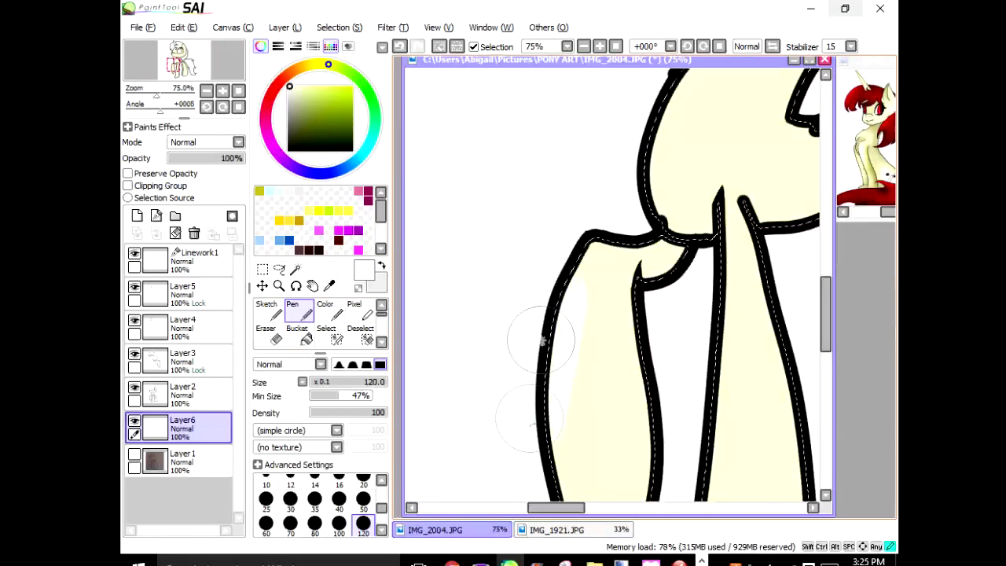
pyautogui.hotkey('ctrl', 'z')
# Remove the selection, add a layer clipped to Layer6, and paint near-white highlights on the legs with the size 50 pen
pyautogui.click(136, 215)
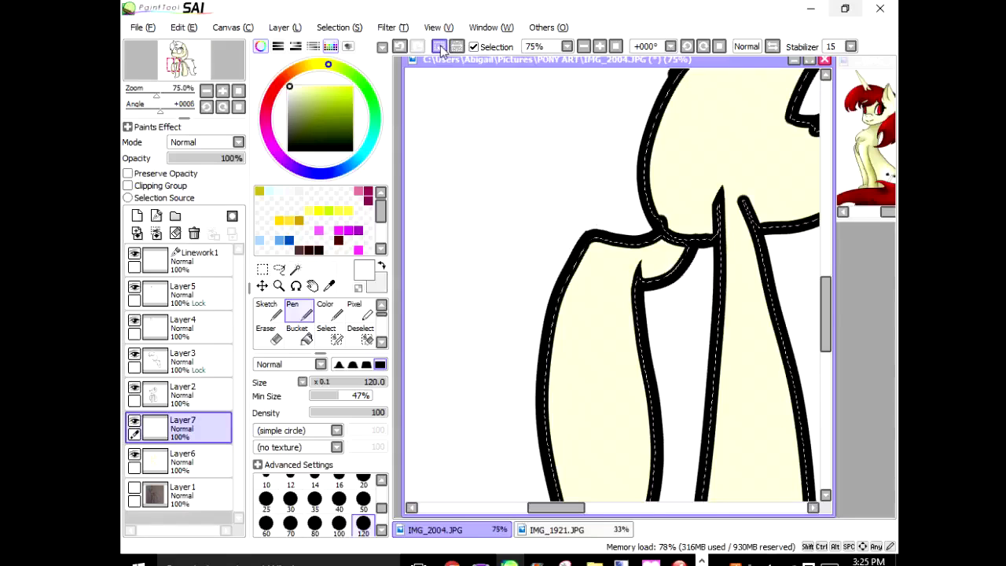
pyautogui.hotkey('ctrl', 'd')
pyautogui.click(127, 186)
pyautogui.scroll(-2, 539, 489)
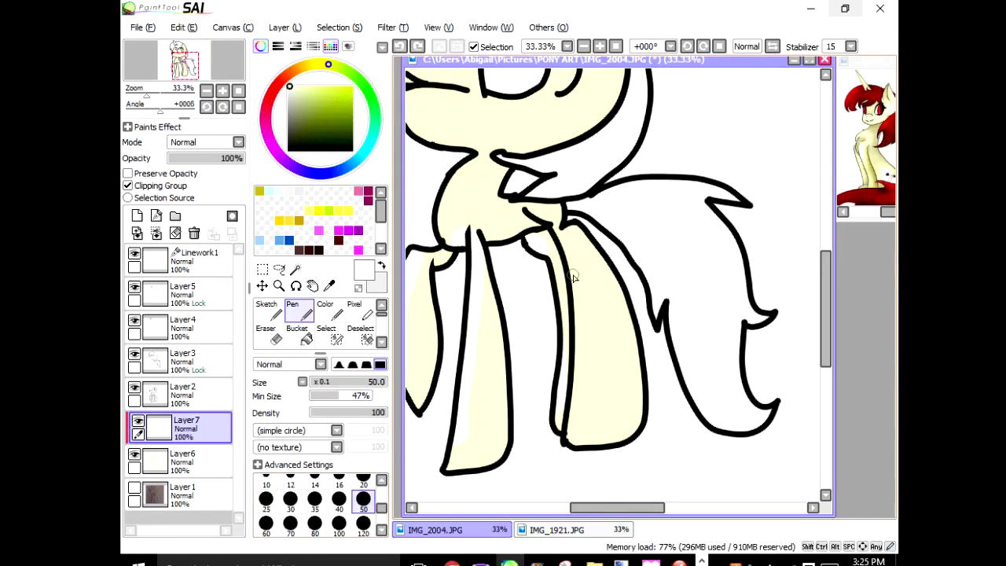
pyautogui.scroll(-3, 605, 447)
pyautogui.scroll(-2, 287, 320)
# Soften the leg highlights into the coat colour with the Blur brush at size 175
pyautogui.click(269, 311)
pyautogui.scroll(6, 489, 291)
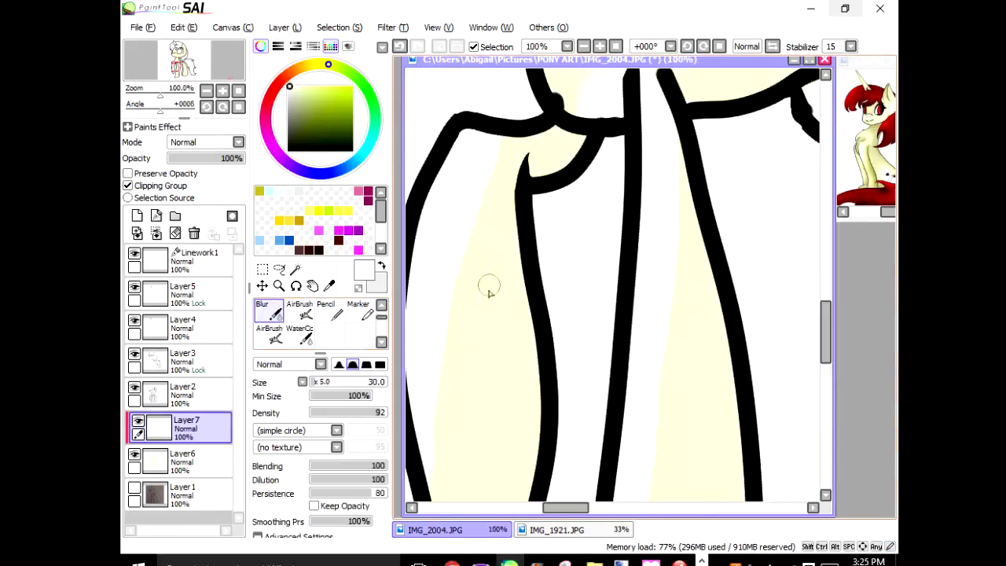
pyautogui.scroll(-5, 496, 271)
pyautogui.scroll(3, 441, 253)
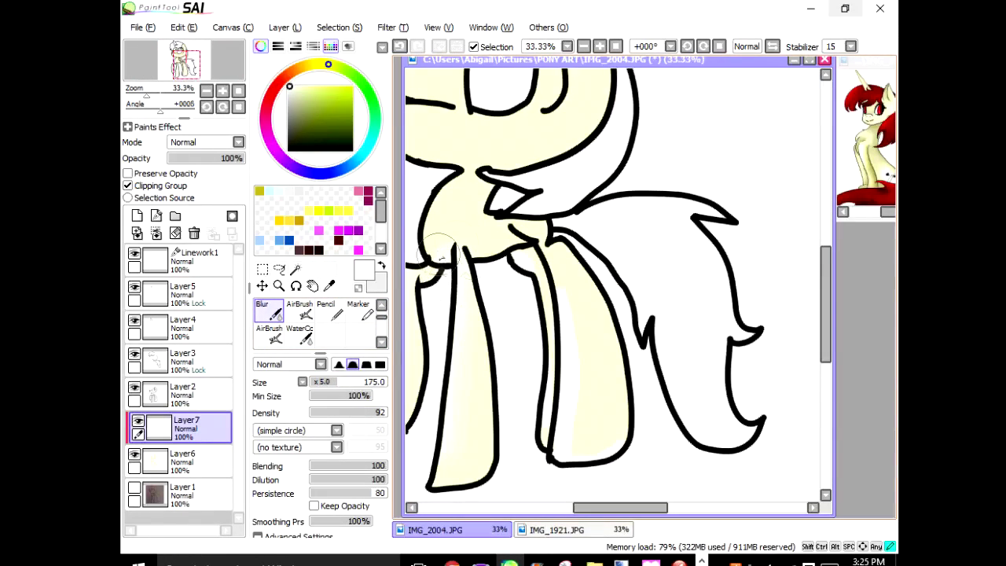
pyautogui.scroll(-4, 571, 278)
pyautogui.scroll(4, 514, 149)
pyautogui.press('n')
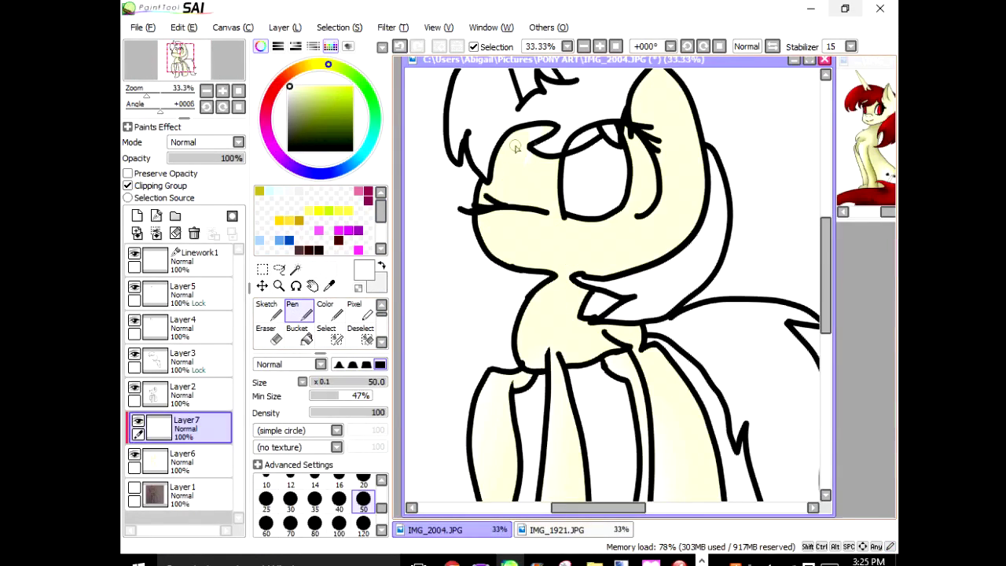
pyautogui.scroll(2, 673, 304)
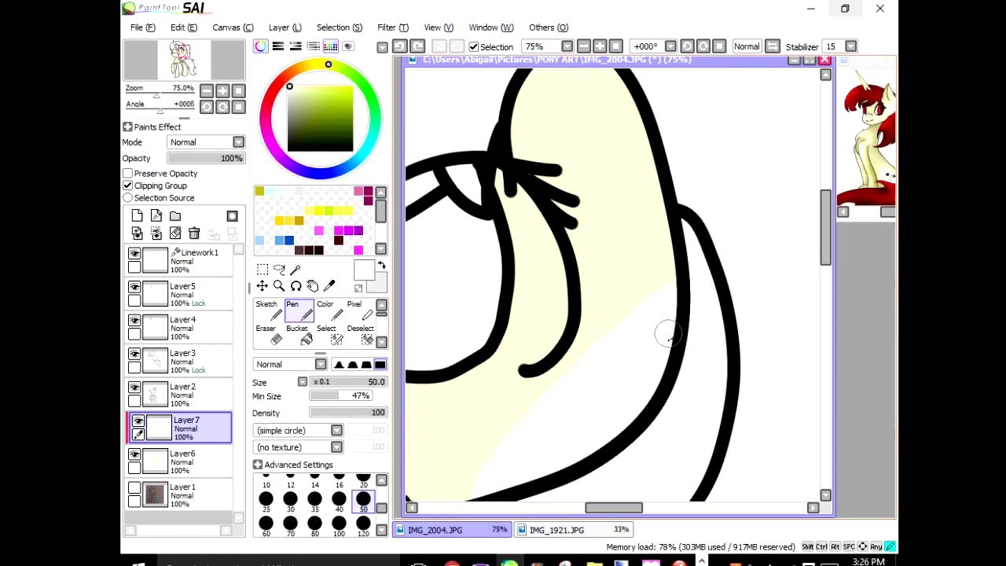
pyautogui.scroll(-3, 504, 312)
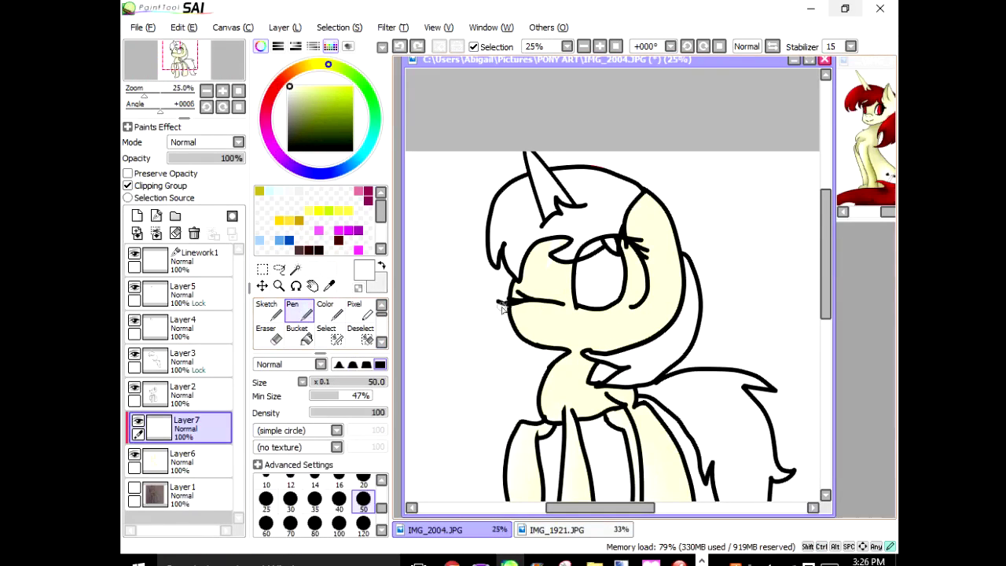
# Airbrush soft near-white highlights on the muzzle and cheek at size 100 and blend them with the Blur brush
pyautogui.press('v')
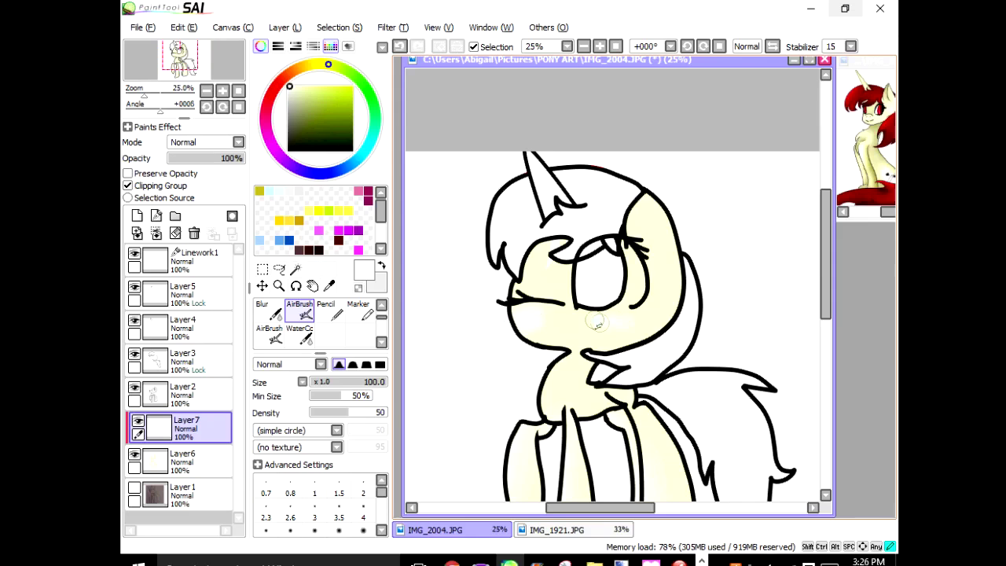
pyautogui.moveTo(633, 321); pyautogui.dragTo(600, 321)
pyautogui.click(269, 311)
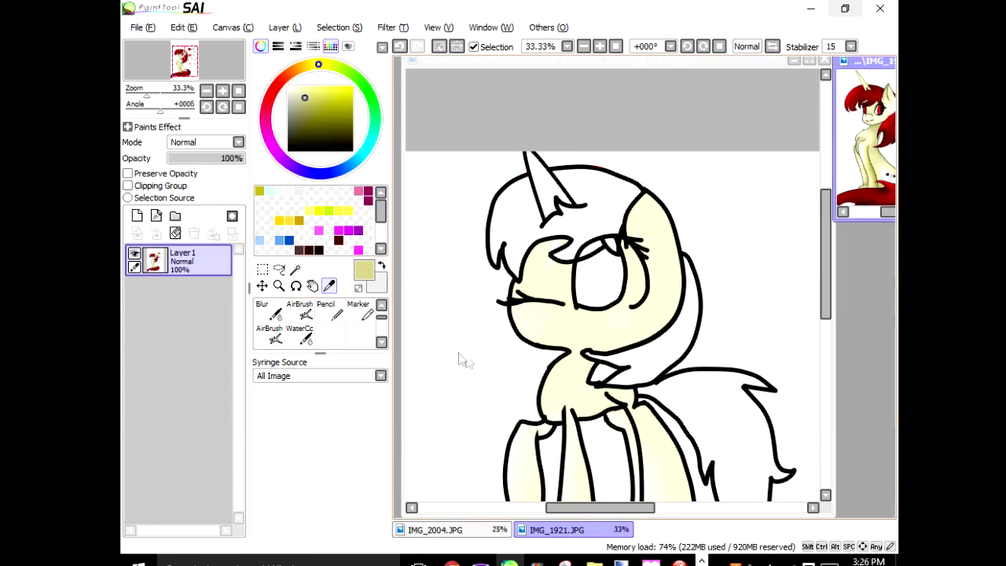
# Shade the neck beneath the chin in the reference's darker yellow with the airbrush and blend it with the Blur brush
pyautogui.press('n')
pyautogui.hotkey('ctrl', 'z')
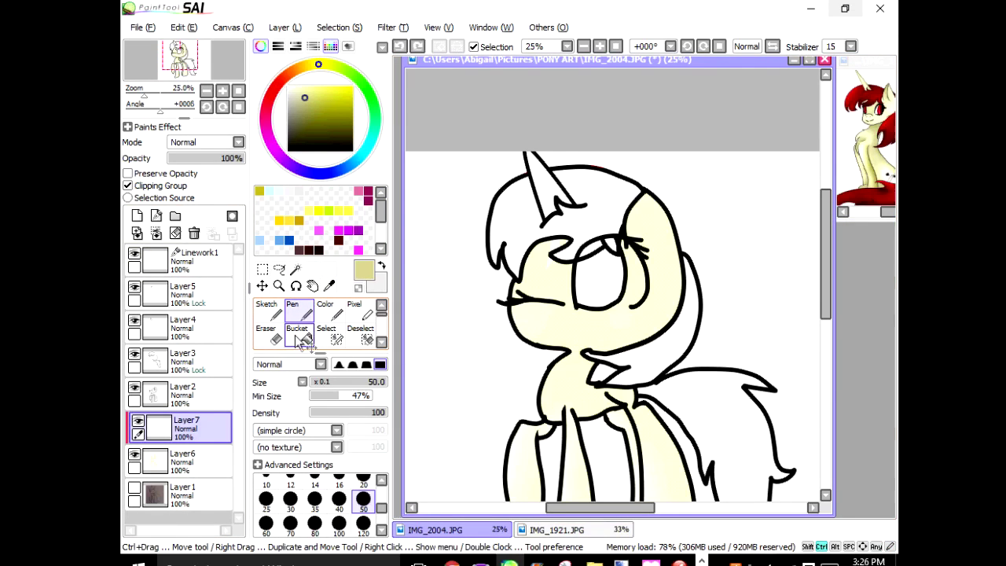
pyautogui.scroll(-1, 303, 340)
pyautogui.click(304, 339)
pyautogui.scroll(-1, 270, 336)
pyautogui.click(271, 336)
pyautogui.click(268, 311)
pyautogui.moveTo(577, 353); pyautogui.dragTo(579, 332)
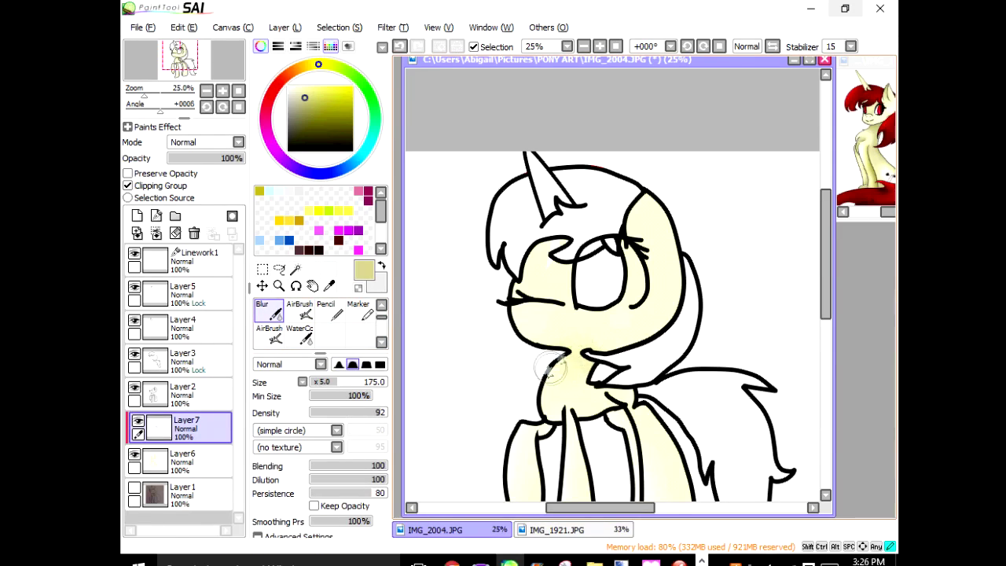
pyautogui.scroll(-1, 568, 355)
pyautogui.scroll(1, 303, 336)
# Airbrush darker yellow shading inside the ear and on the forehead beneath the fringe
pyautogui.click(303, 336)
pyautogui.moveTo(621, 254)
pyautogui.mouseDown()
pyautogui.moveTo(644, 312)
pyautogui.moveTo(613, 226)
pyautogui.mouseUp()
pyautogui.scroll(-5, 610, 274)
pyautogui.scroll(8, 598, 279)
# Sample the pale coat colour and touch up the base beneath the fringe on Layer6 with the size 50 pen
pyautogui.click(189, 461)
pyautogui.click(330, 285)
pyautogui.click(594, 286)
pyautogui.press('n')
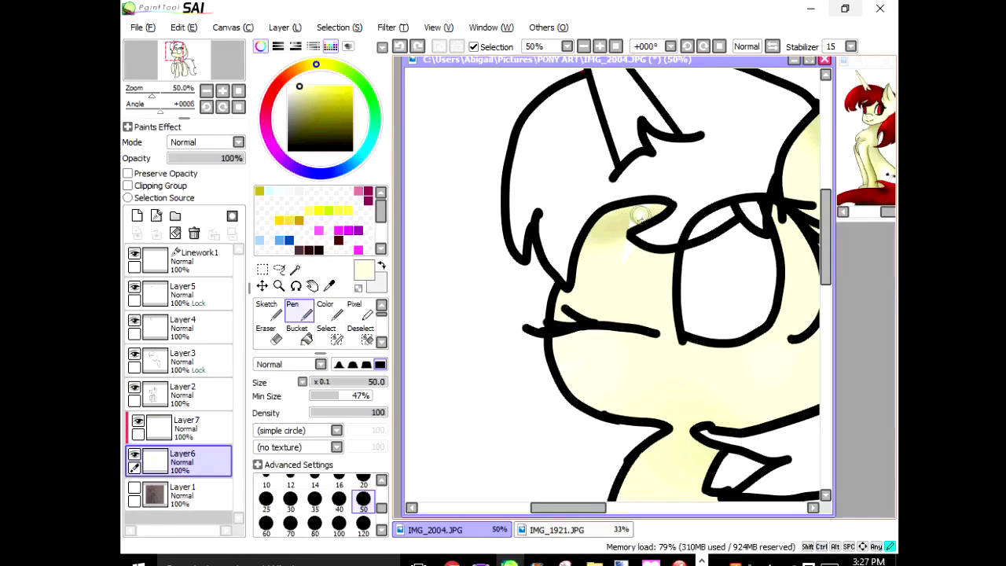
# Sample the darker yellow shade, airbrush more of it beneath the fringe on Layer7, and blur it into the face
pyautogui.click(208, 429)
pyautogui.scroll(-1, 299, 334)
pyautogui.click(329, 286)
pyautogui.click(612, 228)
pyautogui.scroll(-1, 298, 324)
pyautogui.click(299, 316)
pyautogui.scroll(-4, 417, 311)
pyautogui.scroll(4, 484, 308)
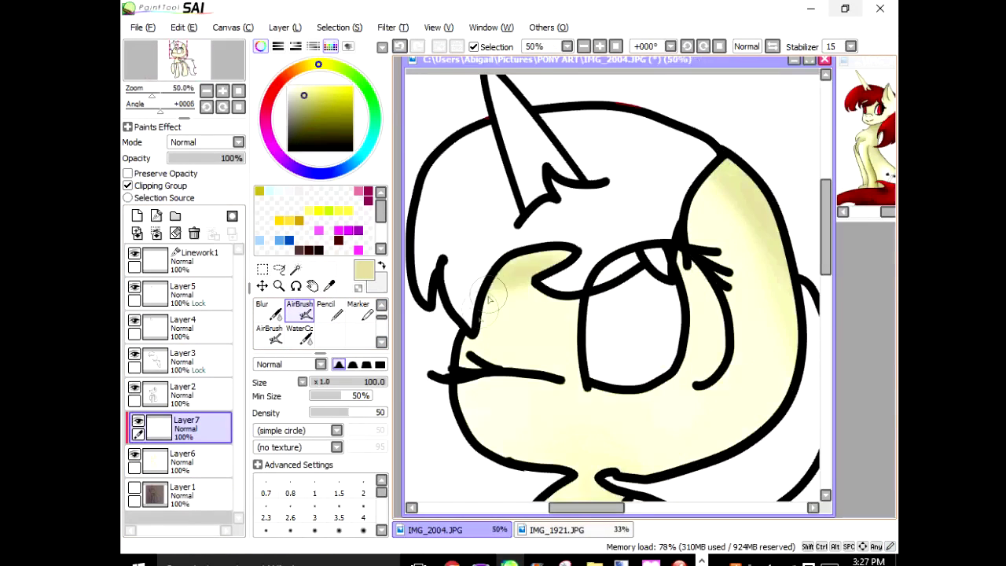
pyautogui.click(269, 312)
pyautogui.moveTo(503, 285); pyautogui.dragTo(564, 283)
# Airbrush darker yellow shading onto the forelegs on Layer7 and soften it with the Blur brush
pyautogui.scroll(-5, 610, 255)
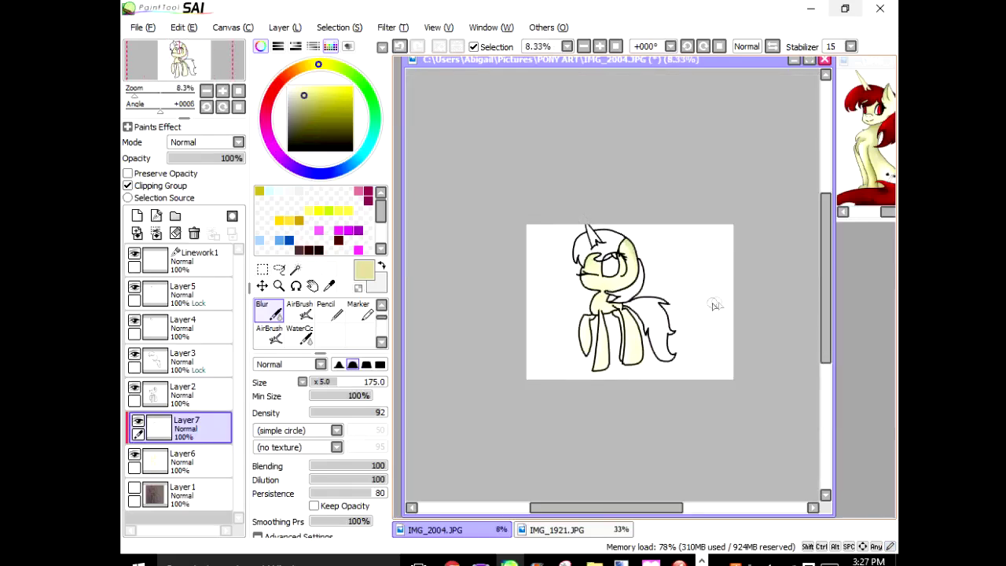
pyautogui.scroll(3, 566, 369)
pyautogui.scroll(2, 296, 319)
pyautogui.scroll(-1, 306, 333)
pyautogui.click(300, 334)
pyautogui.moveTo(656, 188); pyautogui.dragTo(641, 253)
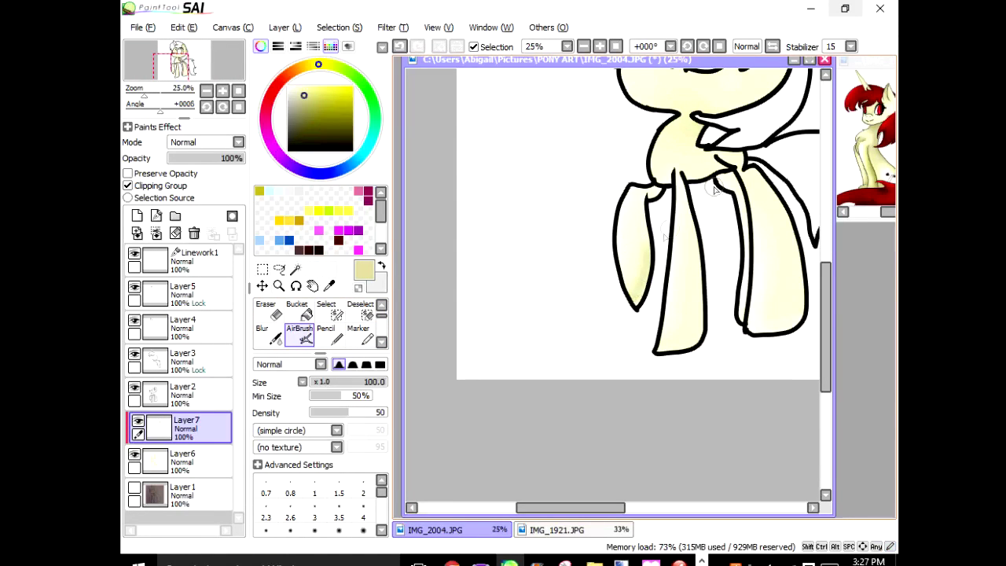
pyautogui.scroll(-3, 700, 231)
pyautogui.scroll(3, 742, 225)
pyautogui.click(262, 330)
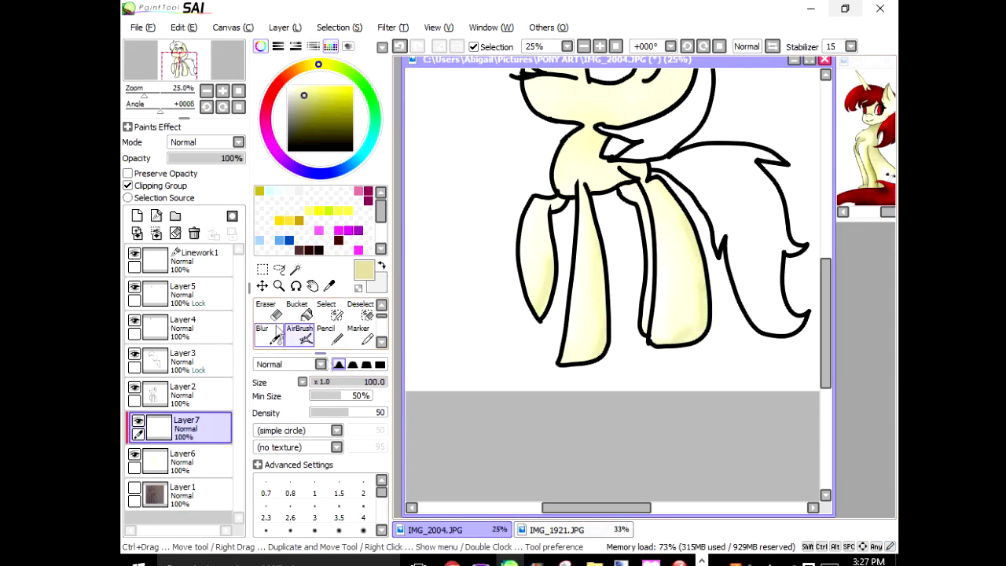
pyautogui.scroll(-1, 307, 330)
pyautogui.moveTo(578, 290); pyautogui.dragTo(541, 302)
pyautogui.scroll(-4, 549, 336)
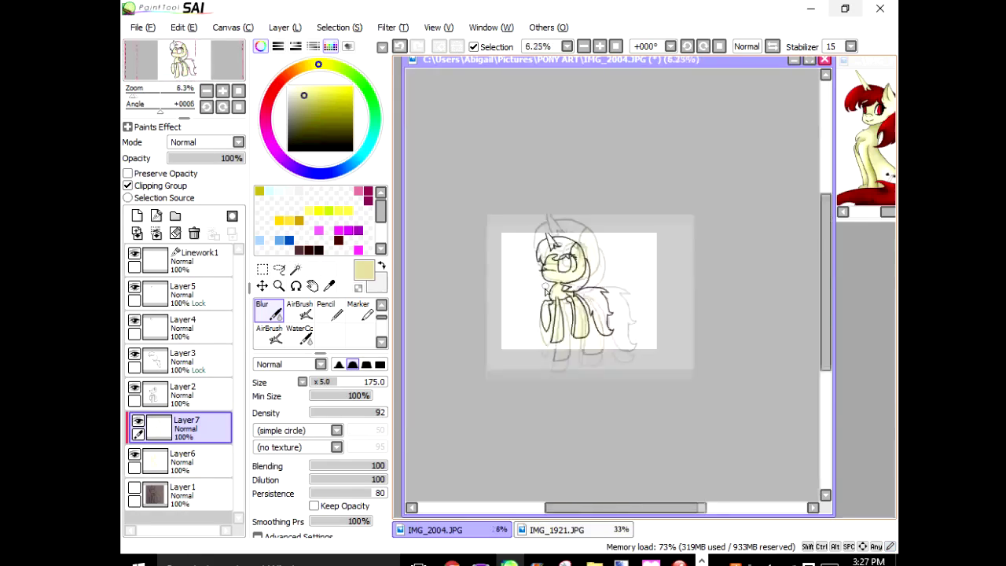
pyautogui.scroll(4, 548, 251)
pyautogui.scroll(-3, 635, 273)
pyautogui.scroll(3, 635, 324)
pyautogui.scroll(2, 616, 227)
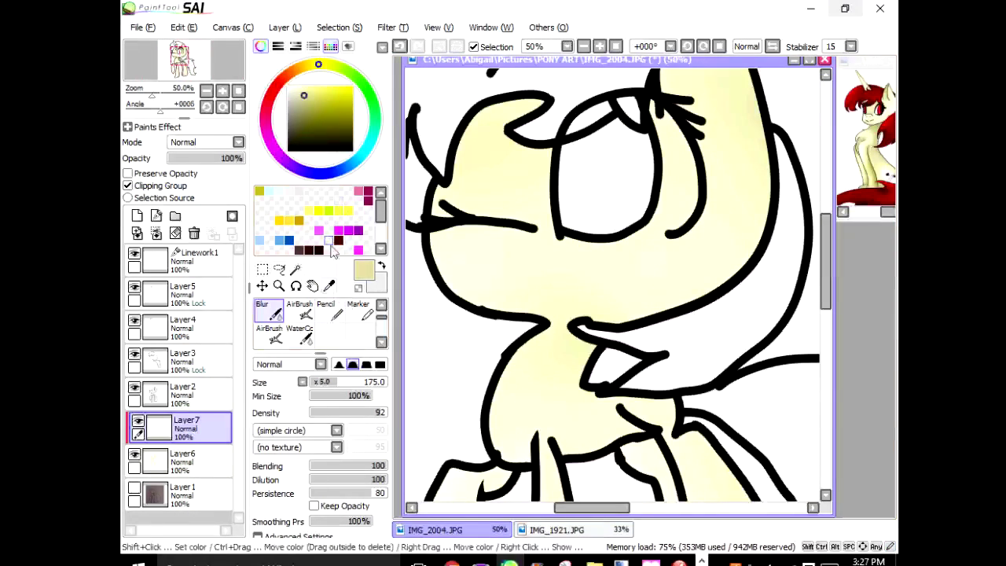
pyautogui.scroll(2, 285, 318)
pyautogui.scroll(-2, 273, 326)
pyautogui.scroll(-1, 278, 334)
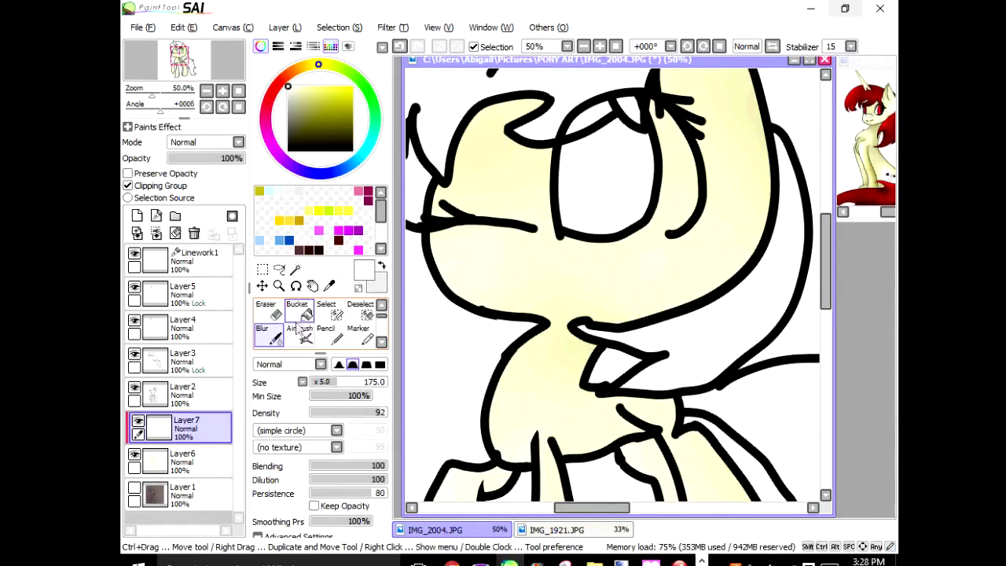
pyautogui.scroll(-5, 590, 270)
pyautogui.scroll(2, 604, 295)
pyautogui.scroll(-1, 595, 377)
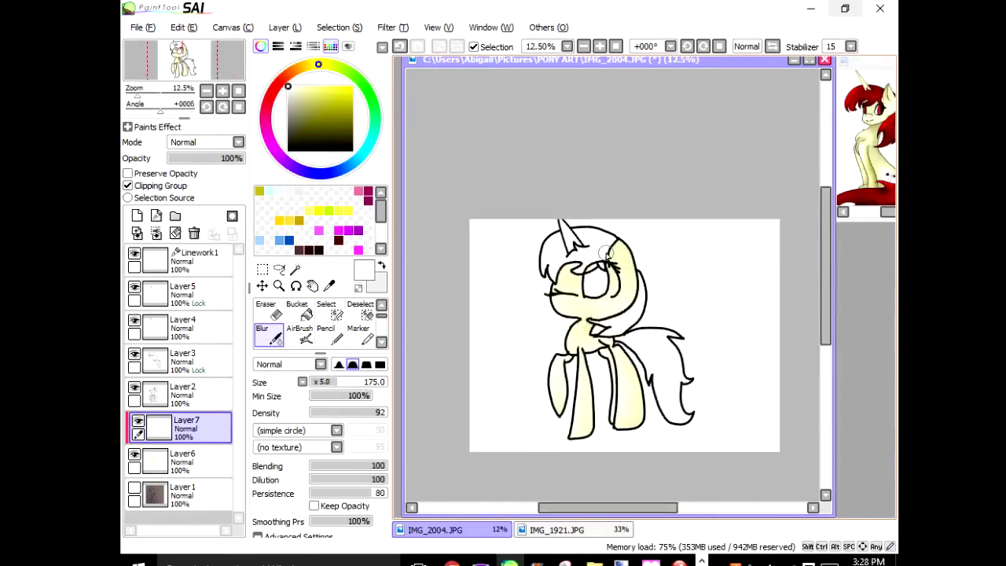
# Select the mane and tail areas from Layer3 with the magic wand and expand the selection with Increment three times
pyautogui.click(187, 361)
pyautogui.click(295, 269)
pyautogui.click(595, 246)
pyautogui.scroll(8, 602, 258)
pyautogui.scroll(-5, 601, 257)
pyautogui.scroll(1, 471, 218)
pyautogui.click(338, 28)
pyautogui.click(351, 104)
pyautogui.click(343, 28)
pyautogui.click(351, 104)
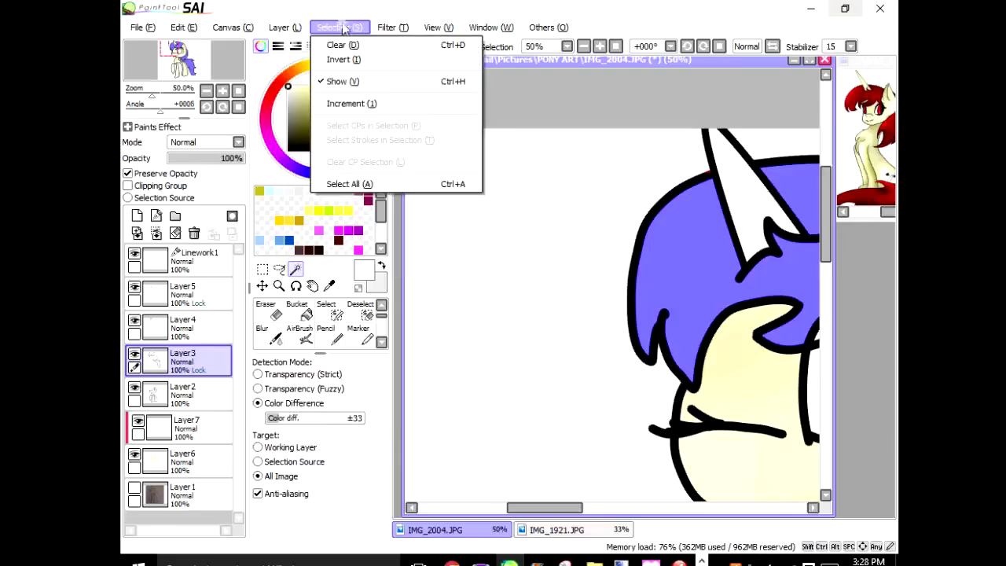
pyautogui.click(343, 28)
pyautogui.click(351, 104)
# Sample the dark red from the reference pony's mane and choose the size 50 pen
pyautogui.scroll(4, 703, 223)
pyautogui.scroll(-7, 704, 223)
pyautogui.moveTo(871, 61)
pyautogui.mouseDown()
pyautogui.moveTo(685, 72)
pyautogui.moveTo(873, 72)
pyautogui.mouseUp()
pyautogui.click(329, 286)
pyautogui.click(727, 96)
pyautogui.scroll(1, 314, 318)
pyautogui.click(299, 311)
pyautogui.click(440, 267)
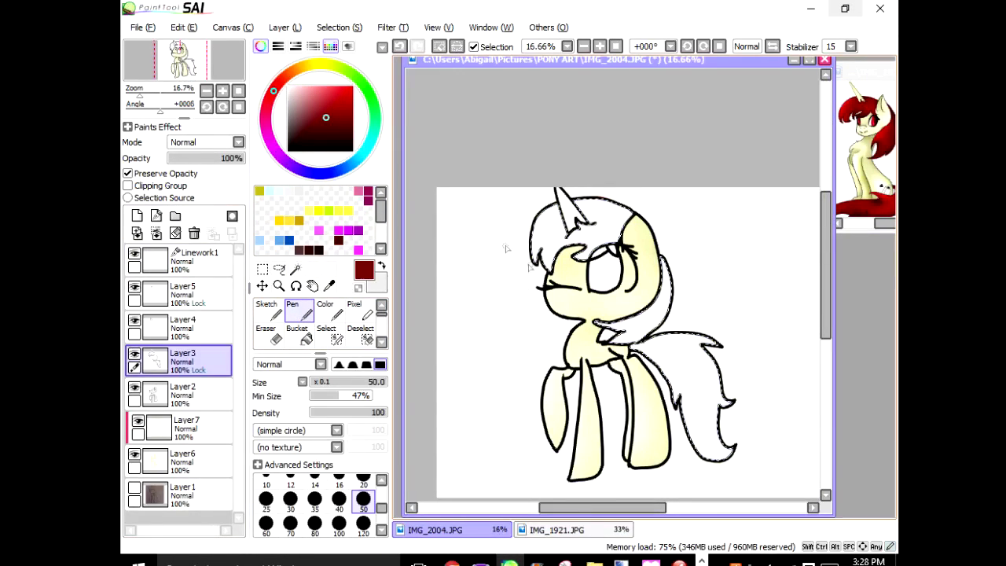
# Create a new layer beneath Layer3 and paint the selected fringe dark red
pyautogui.scroll(2, 514, 234)
pyautogui.click(137, 215)
pyautogui.moveTo(178, 359); pyautogui.dragTo(179, 401)
pyautogui.moveTo(744, 156)
pyautogui.mouseDown()
pyautogui.moveTo(498, 253)
pyautogui.moveTo(719, 212)
pyautogui.mouseUp()
pyautogui.moveTo(550, 197); pyautogui.dragTo(734, 157)
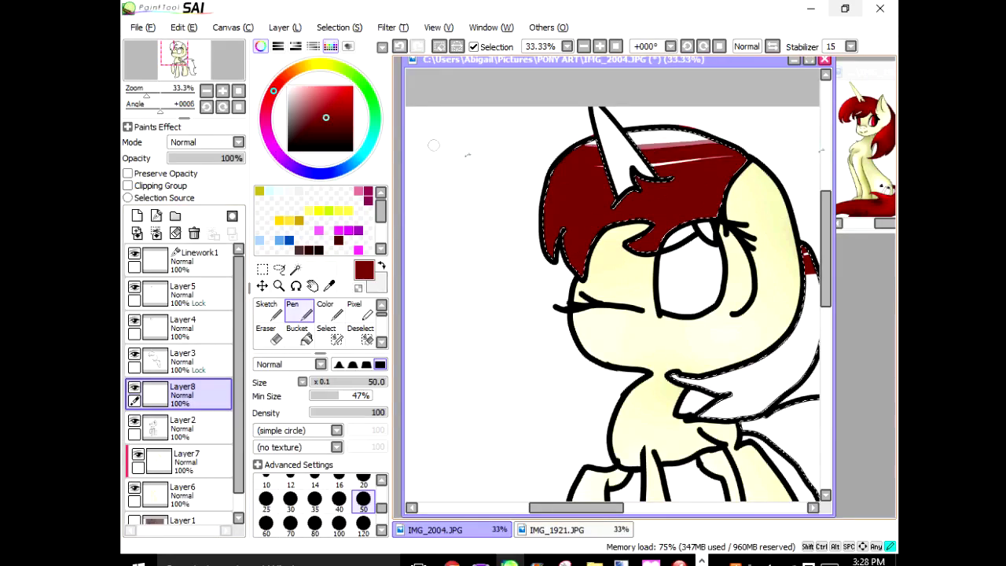
pyautogui.moveTo(577, 150); pyautogui.dragTo(715, 142)
# Paint the selected lower mane behind the neck and the whole tail dark red on Layer8
pyautogui.scroll(-5, 732, 210)
pyautogui.scroll(4, 629, 291)
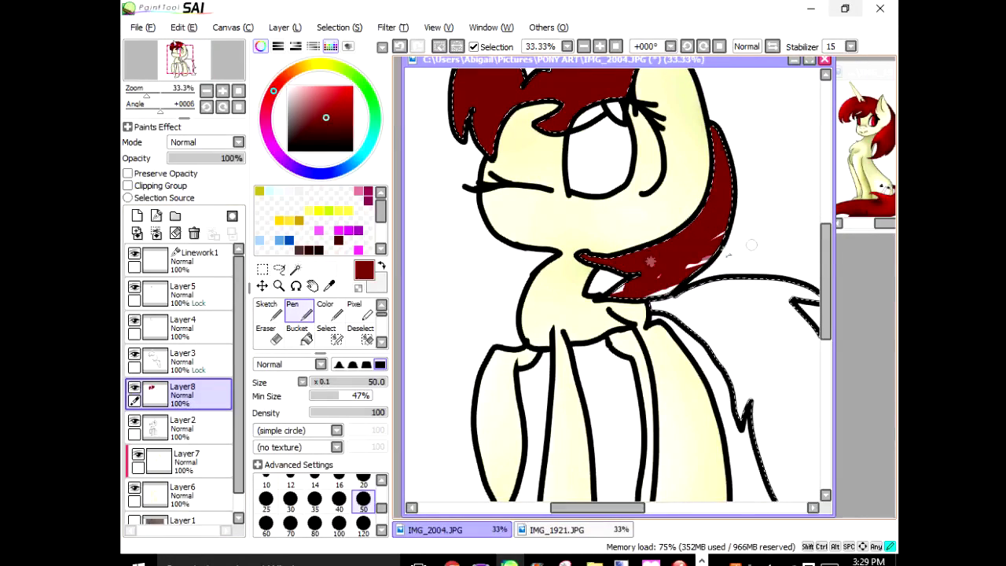
pyautogui.moveTo(651, 261); pyautogui.dragTo(750, 314)
pyautogui.scroll(-5, 676, 295)
pyautogui.scroll(6, 675, 294)
pyautogui.moveTo(542, 267)
pyautogui.mouseDown()
pyautogui.moveTo(718, 243)
pyautogui.moveTo(505, 260)
pyautogui.moveTo(745, 389)
pyautogui.moveTo(795, 428)
pyautogui.mouseUp()
pyautogui.scroll(-6, 675, 330)
pyautogui.scroll(5, 684, 346)
pyautogui.moveTo(658, 279)
pyautogui.mouseDown()
pyautogui.moveTo(579, 252)
pyautogui.moveTo(621, 361)
pyautogui.moveTo(619, 280)
pyautogui.mouseUp()
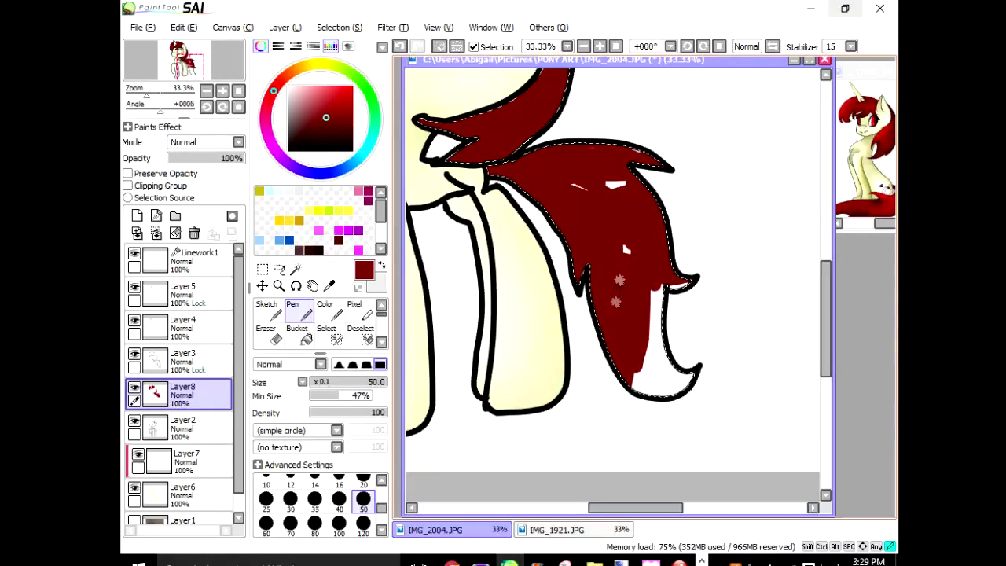
pyautogui.scroll(-5, 670, 389)
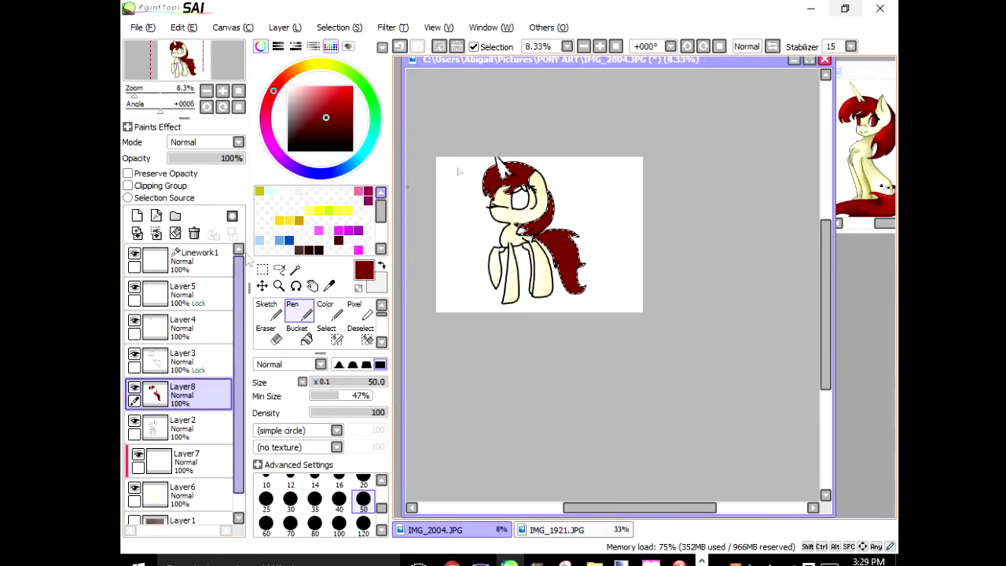
# Outline an extra black mane strand beneath the cheek on Layer3 and erase the old lines crossing it with the size 65 eraser
pyautogui.click(183, 359)
pyautogui.scroll(6, 550, 252)
pyautogui.click(280, 203)
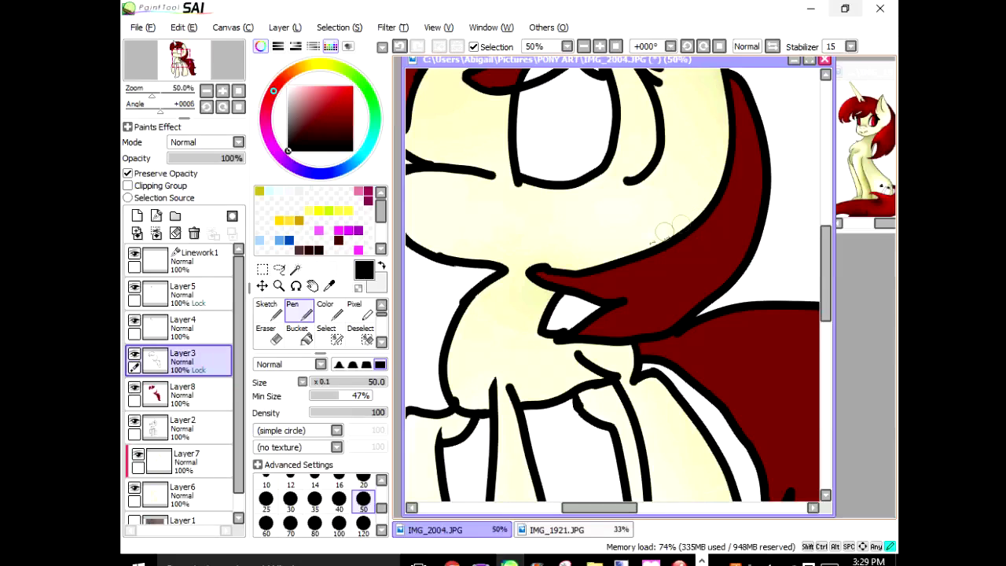
pyautogui.press('e')
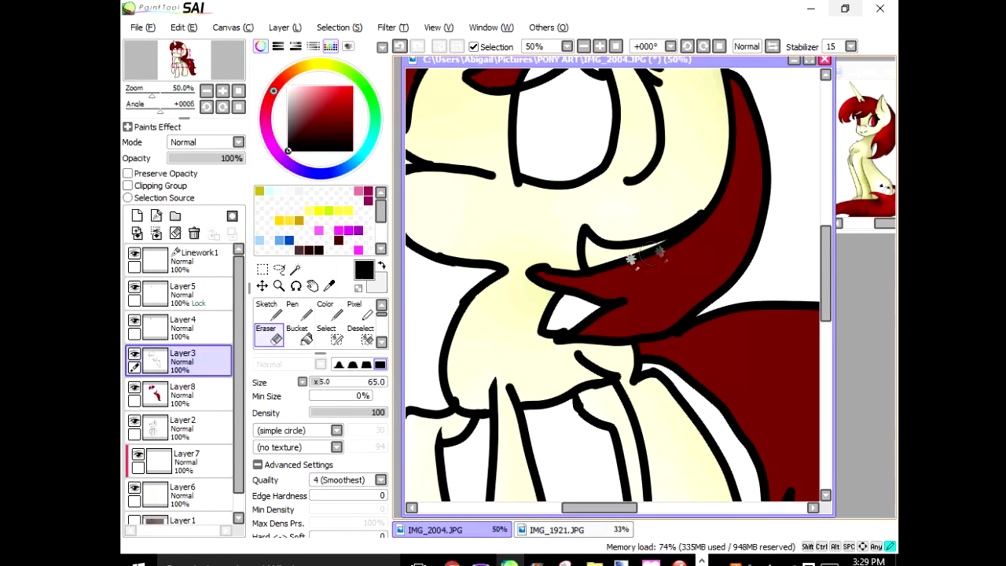
pyautogui.moveTo(579, 352); pyautogui.dragTo(517, 348)
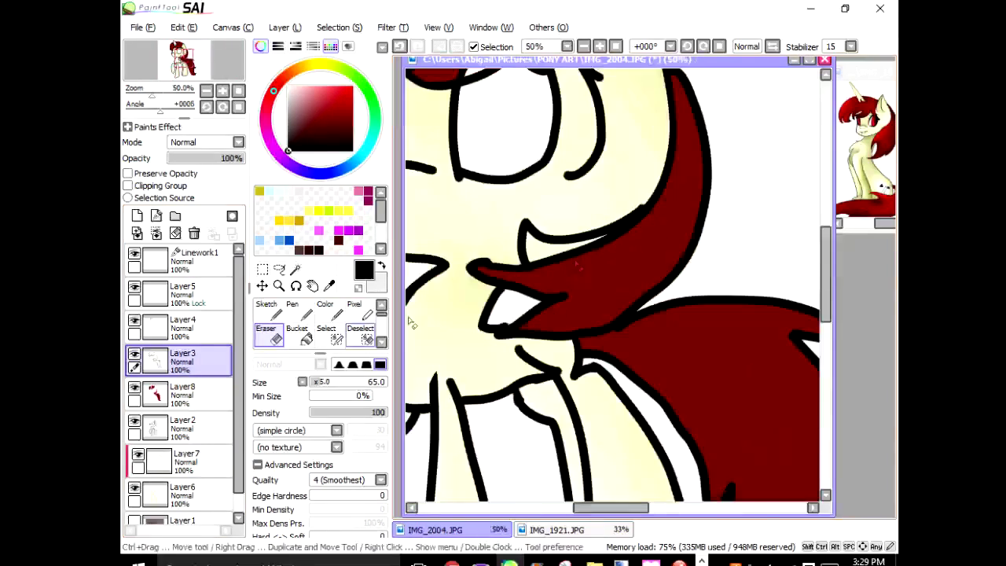
pyautogui.click(185, 429)
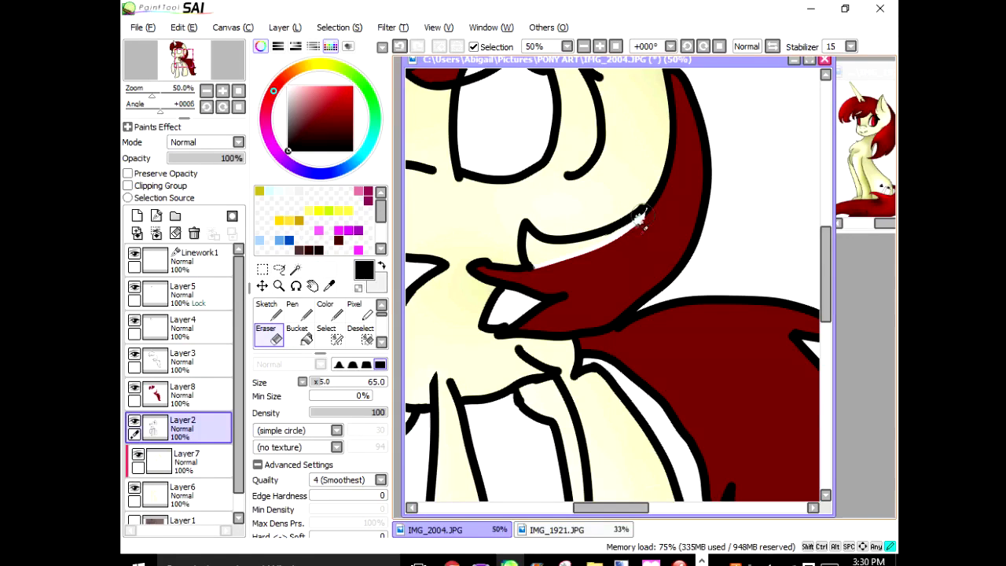
# Select the uncoloured gap inside the new mane strand with the magic wand, with Layer8 active
pyautogui.click(175, 398)
pyautogui.click(296, 270)
pyautogui.scroll(2, 562, 247)
pyautogui.click(583, 242)
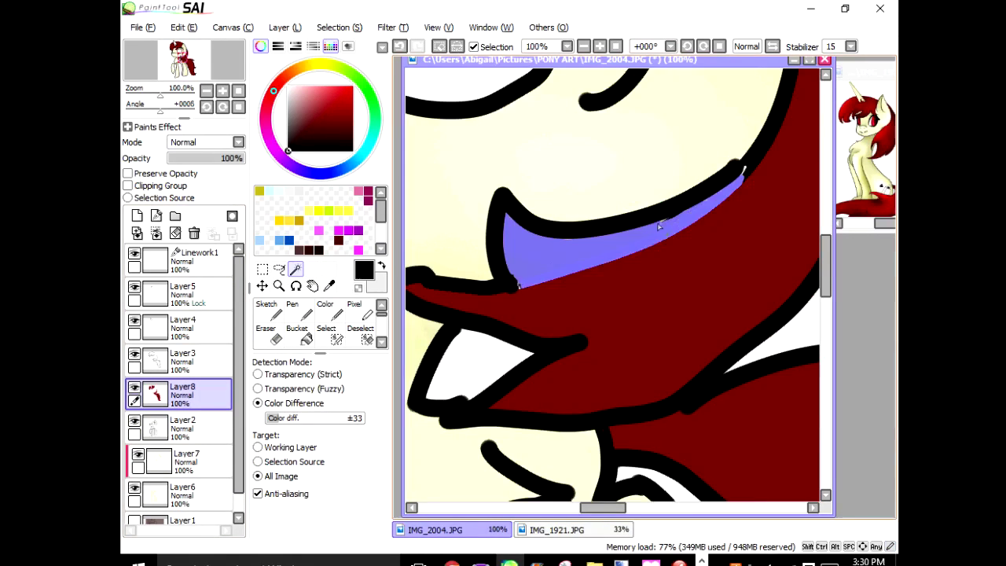
pyautogui.scroll(7, 673, 246)
pyautogui.scroll(-5, 735, 216)
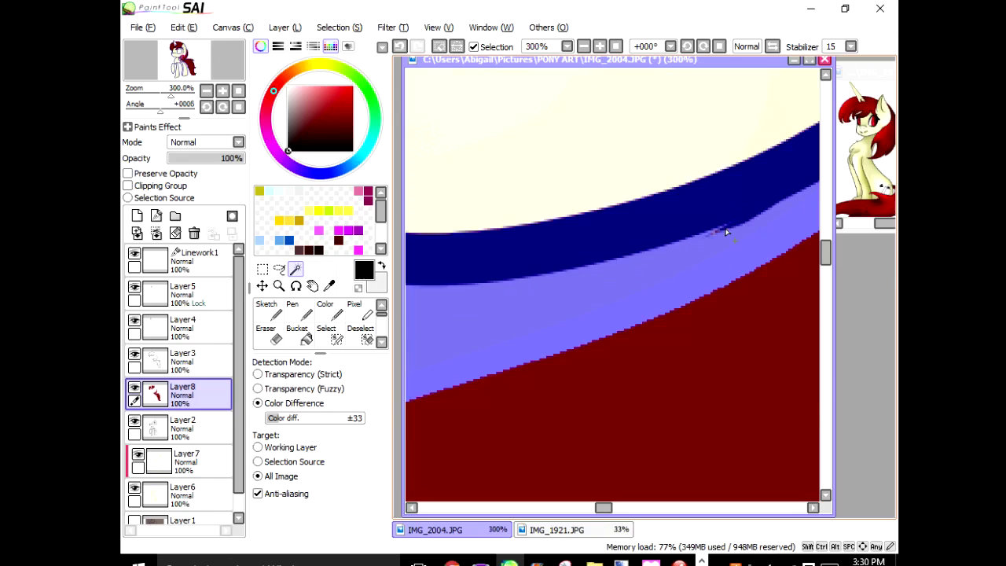
# Move Layer8 beneath Layer2 and add the missed sliver at the gap's tip to the selection with the size 5 selection brush
pyautogui.moveTo(177, 395); pyautogui.dragTo(180, 437)
pyautogui.scroll(-4, 565, 345)
pyautogui.click(236, 28)
pyautogui.click(354, 32)
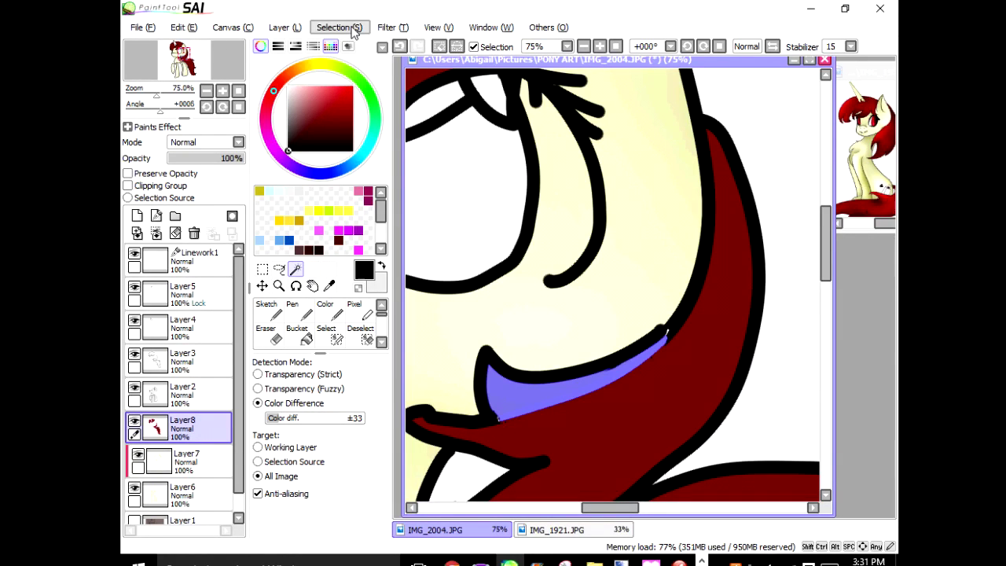
pyautogui.scroll(6, 629, 373)
pyautogui.click(330, 334)
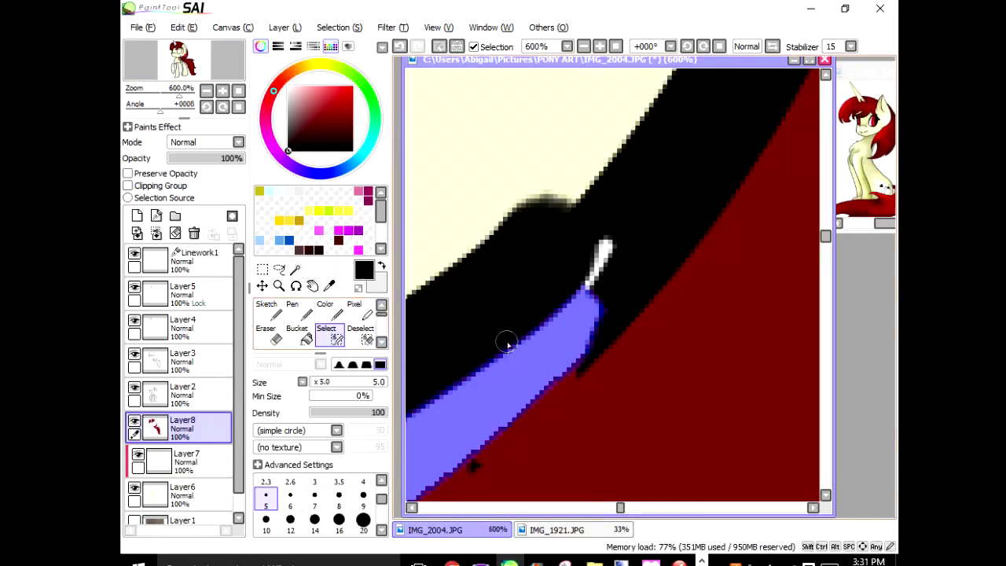
pyautogui.scroll(-6, 611, 295)
pyautogui.scroll(3, 493, 366)
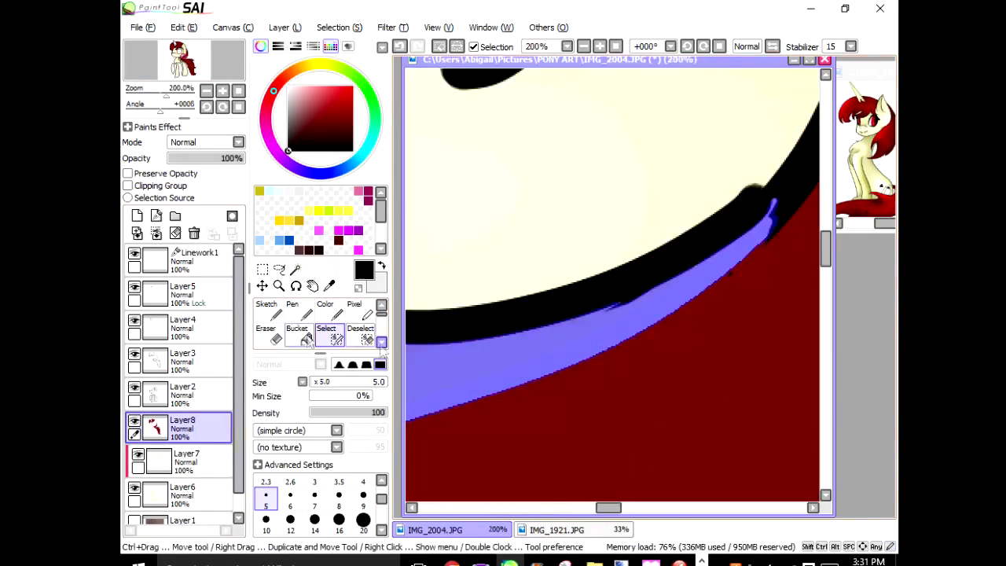
# Sample the mane's dark red, paint the selected gap with the size 50 pen, and clear the selection
pyautogui.click(298, 311)
pyautogui.click(329, 286)
pyautogui.click(597, 416)
pyautogui.click(298, 311)
pyautogui.moveTo(440, 370); pyautogui.dragTo(774, 235)
pyautogui.scroll(-3, 810, 233)
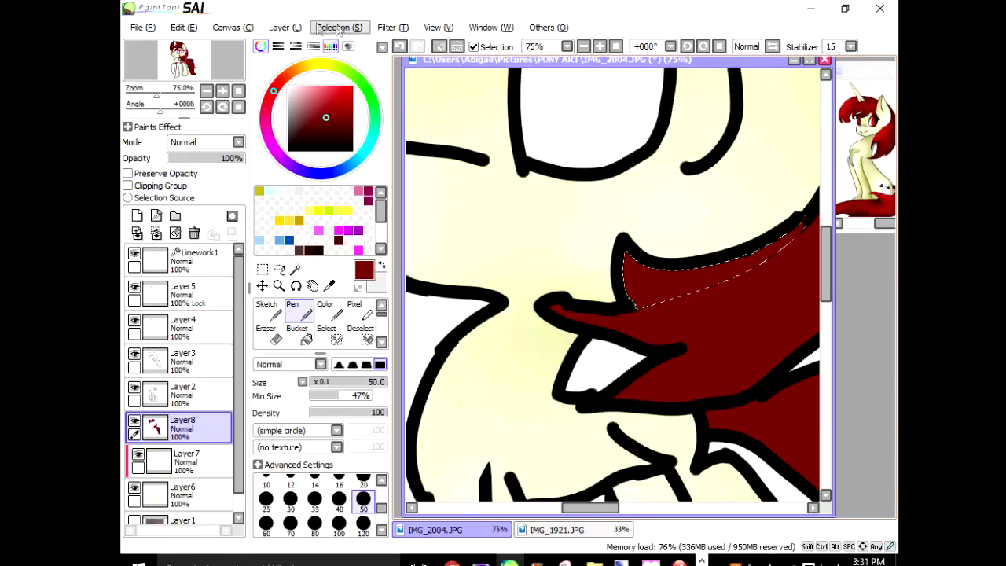
pyautogui.click(339, 29)
pyautogui.click(338, 33)
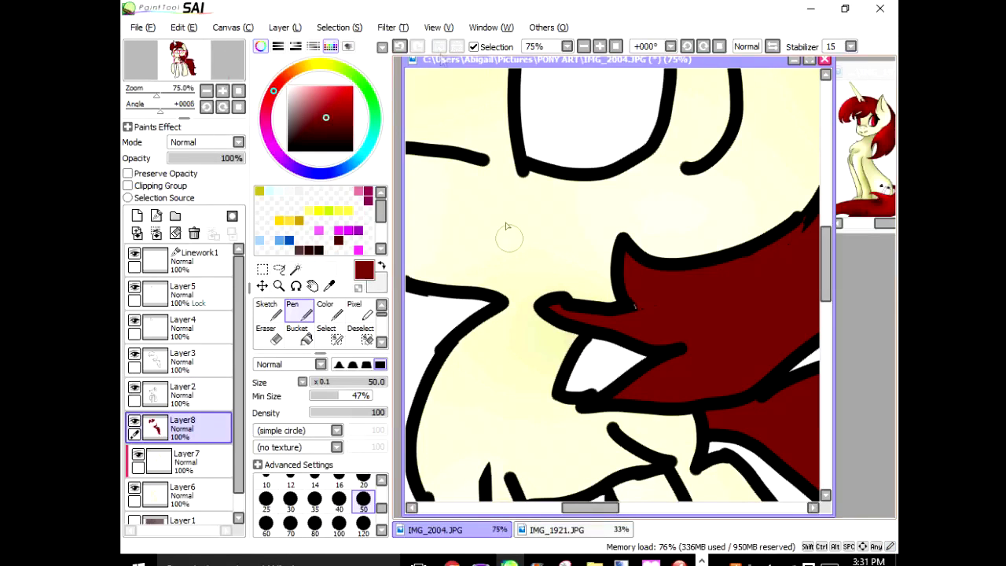
# Add a new layer above Layer8 as a clipping group and choose black as the colour
pyautogui.scroll(-5, 471, 251)
pyautogui.scroll(9, 535, 305)
pyautogui.scroll(-9, 628, 350)
pyautogui.scroll(3, 472, 189)
pyautogui.click(137, 216)
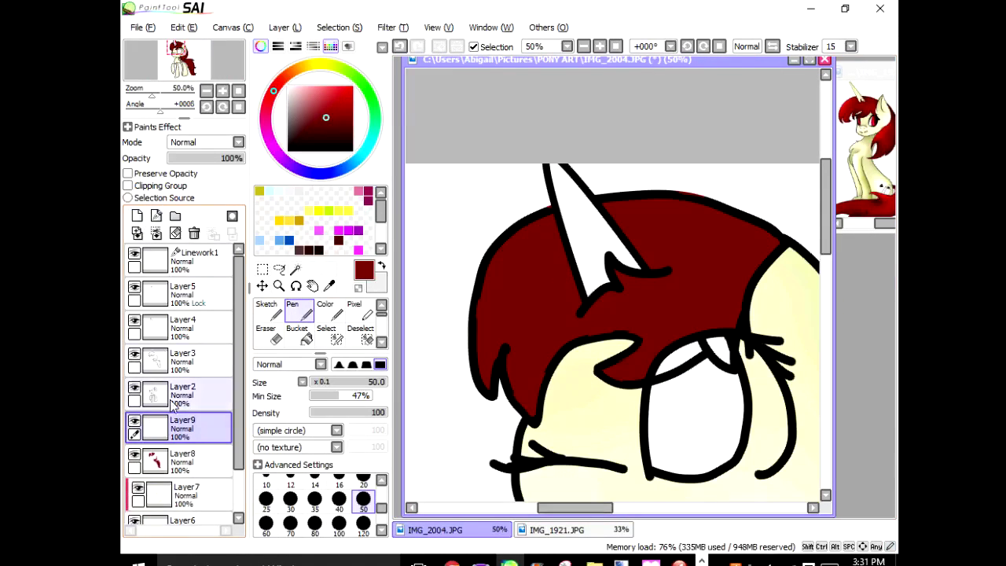
pyautogui.click(171, 186)
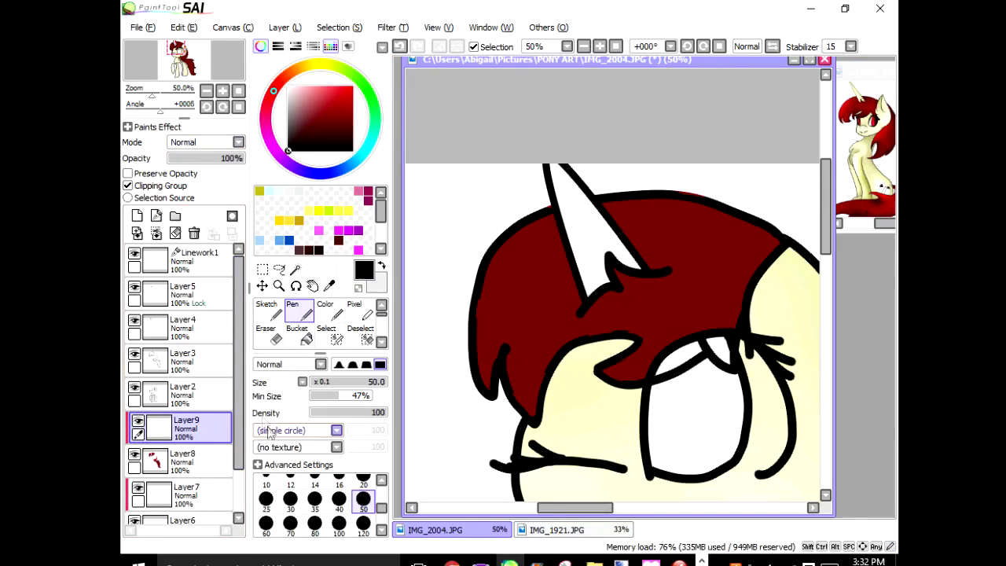
# Change the pen's brush shape to Bristle
pyautogui.click(279, 446)
pyautogui.scroll(-4, 292, 509)
pyautogui.scroll(10, 291, 501)
pyautogui.click(305, 440)
pyautogui.click(307, 433)
pyautogui.scroll(-3, 290, 488)
pyautogui.scroll(-10, 291, 491)
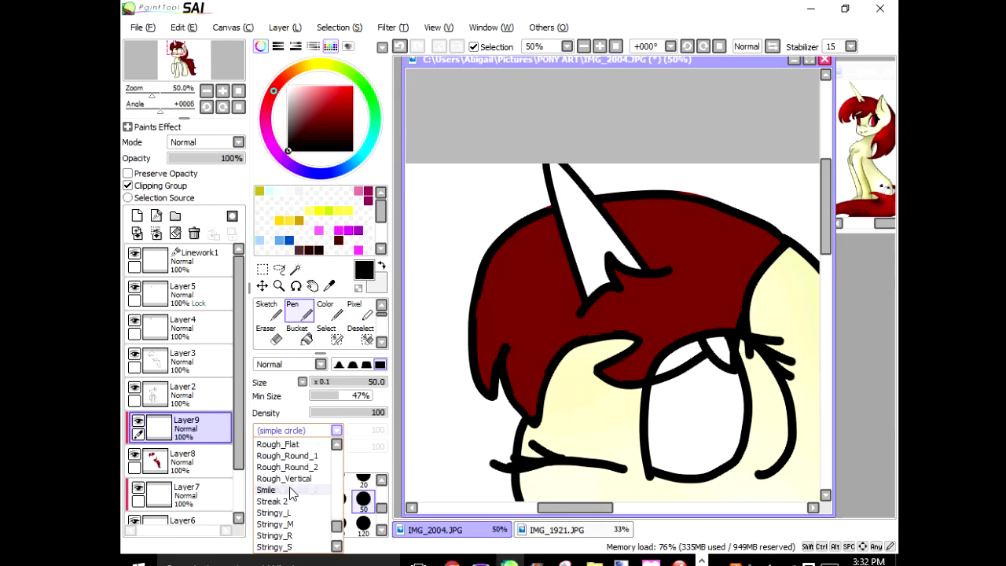
pyautogui.click(291, 501)
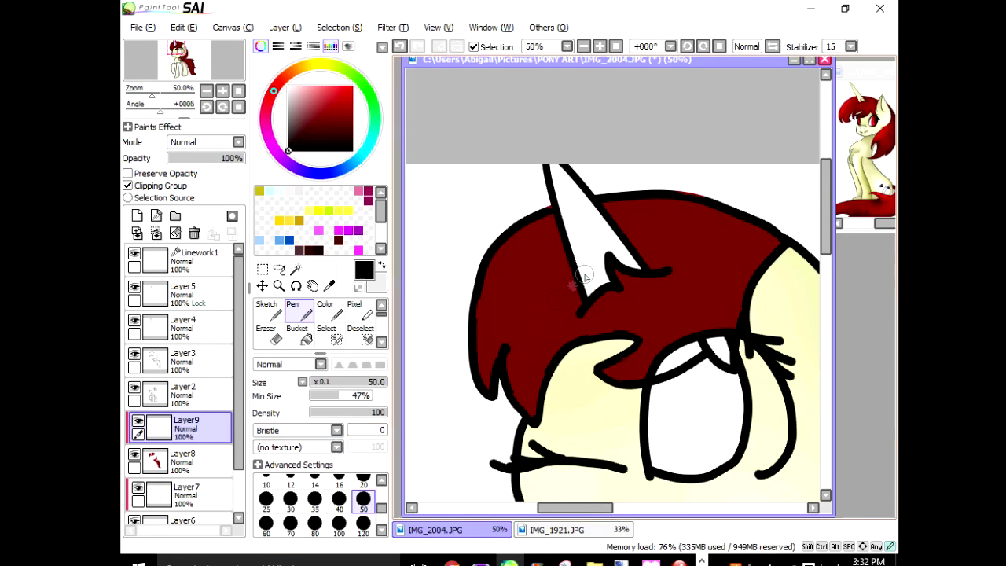
# Set the Bristle pen size to 120 and brush black hair strands over the fringe and lower mane on Layer9
pyautogui.moveTo(774, 224)
pyautogui.mouseDown()
pyautogui.moveTo(848, 310)
pyautogui.moveTo(479, 346)
pyautogui.mouseUp()
pyautogui.hotkey('ctrl', 'z')
pyautogui.click(363, 525)
pyautogui.moveTo(462, 266)
pyautogui.mouseDown()
pyautogui.moveTo(797, 217)
pyautogui.moveTo(496, 332)
pyautogui.moveTo(555, 356)
pyautogui.mouseUp()
pyautogui.scroll(-2, 571, 294)
pyautogui.scroll(1, 597, 291)
pyautogui.moveTo(710, 224)
pyautogui.mouseDown()
pyautogui.moveTo(686, 324)
pyautogui.moveTo(665, 296)
pyautogui.moveTo(620, 370)
pyautogui.mouseUp()
# Brush black Bristle hair strands along the full length of the tail on Layer9
pyautogui.scroll(-6, 580, 359)
pyautogui.scroll(5, 615, 391)
pyautogui.moveTo(449, 234); pyautogui.dragTo(572, 240)
pyautogui.moveTo(475, 248); pyautogui.dragTo(550, 393)
pyautogui.moveTo(538, 334); pyautogui.dragTo(573, 407)
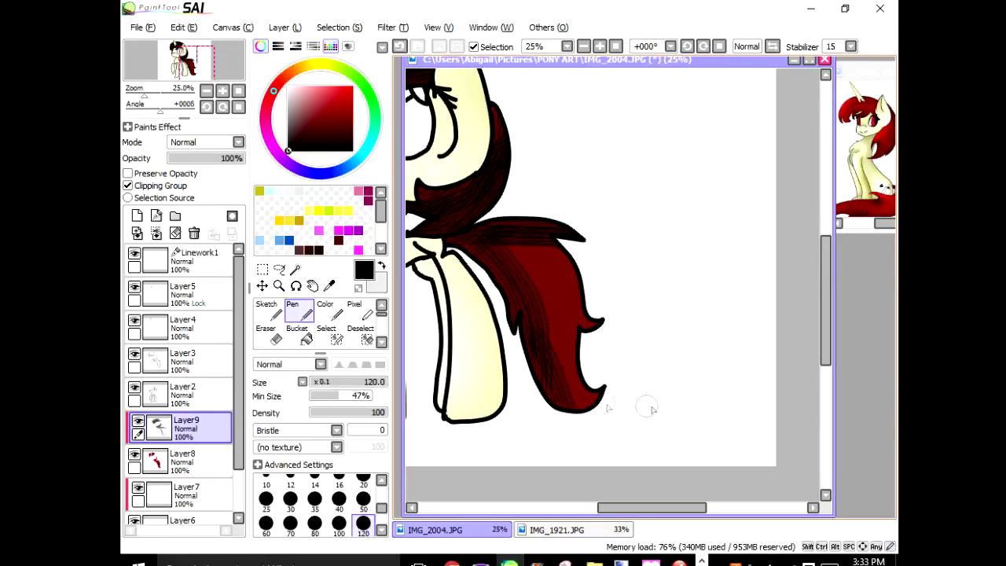
pyautogui.moveTo(517, 252); pyautogui.dragTo(583, 323)
pyautogui.moveTo(531, 263); pyautogui.dragTo(601, 400)
pyautogui.moveTo(554, 300); pyautogui.dragTo(588, 382)
pyautogui.scroll(-3, 615, 380)
pyautogui.scroll(3, 529, 279)
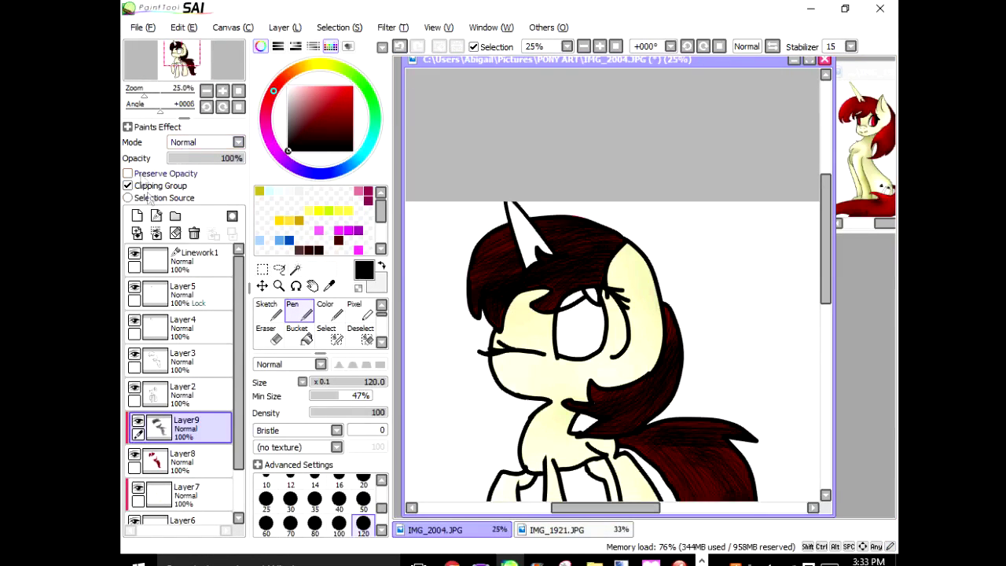
# Create a new layer above Layer9 and brush white Bristle hair strands over the fringe and lower mane
pyautogui.click(136, 216)
pyautogui.click(288, 87)
pyautogui.moveTo(534, 302)
pyautogui.mouseDown()
pyautogui.moveTo(481, 309)
pyautogui.moveTo(448, 265)
pyautogui.moveTo(609, 251)
pyautogui.moveTo(550, 236)
pyautogui.mouseUp()
pyautogui.moveTo(644, 314)
pyautogui.mouseDown()
pyautogui.moveTo(655, 405)
pyautogui.moveTo(609, 432)
pyautogui.mouseUp()
pyautogui.scroll(-2, 601, 212)
pyautogui.scroll(4, 668, 353)
pyautogui.moveTo(491, 290); pyautogui.dragTo(727, 297)
pyautogui.moveTo(542, 346)
pyautogui.mouseDown()
pyautogui.moveTo(602, 351)
pyautogui.moveTo(695, 434)
pyautogui.mouseUp()
pyautogui.moveTo(628, 298); pyautogui.dragTo(754, 440)
# Brush white Bristle hair strands down the tail on Layer10
pyautogui.scroll(-3, 499, 212)
pyautogui.scroll(3, 543, 279)
pyautogui.moveTo(472, 188); pyautogui.dragTo(526, 314)
pyautogui.moveTo(546, 334); pyautogui.dragTo(575, 440)
pyautogui.moveTo(550, 369); pyautogui.dragTo(660, 475)
pyautogui.moveTo(597, 385); pyautogui.dragTo(668, 471)
# Lower the opacity of the strand layers, setting Layer10 to 11% and Layer9 to 10%
pyautogui.scroll(-6, 556, 233)
pyautogui.scroll(2, 491, 192)
pyautogui.moveTo(231, 158); pyautogui.dragTo(177, 162)
pyautogui.click(189, 462)
pyautogui.scroll(2, 566, 184)
pyautogui.scroll(-1, 612, 255)
pyautogui.click(190, 429)
pyautogui.click(191, 461)
# Hide Layer9 and toggle Layer10's visibility to compare the hair texture
pyautogui.scroll(4, 524, 153)
pyautogui.click(138, 455)
pyautogui.click(189, 493)
pyautogui.scroll(-3, 525, 326)
pyautogui.click(134, 421)
pyautogui.click(135, 421)
pyautogui.scroll(3, 503, 326)
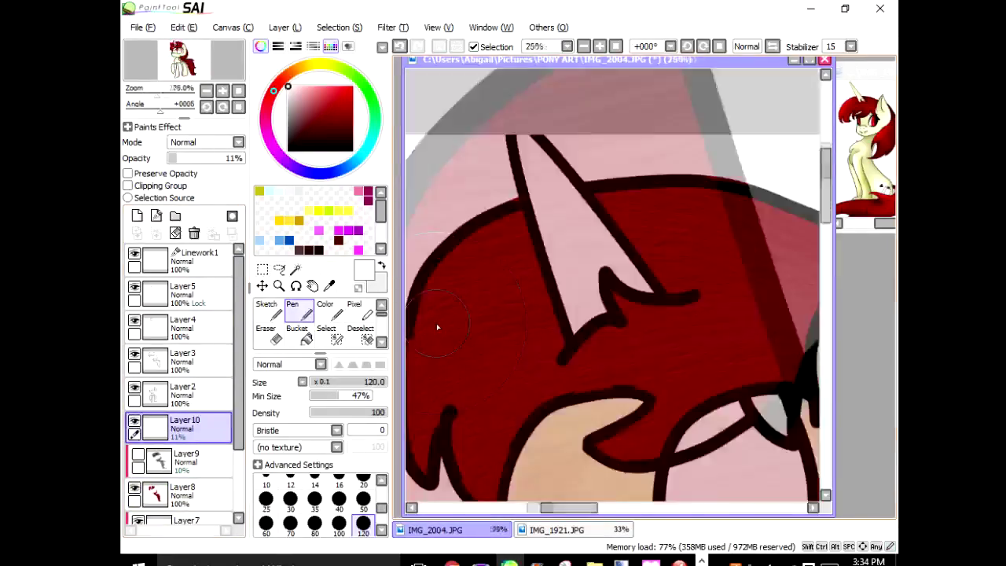
# Add Layer10 to the clipping group above Layer8 and make Layer8 the active layer
pyautogui.scroll(-4, 440, 328)
pyautogui.scroll(2, 469, 346)
pyautogui.click(190, 493)
pyautogui.click(185, 428)
pyautogui.click(182, 491)
pyautogui.scroll(-1, 179, 492)
pyautogui.scroll(5, 421, 277)
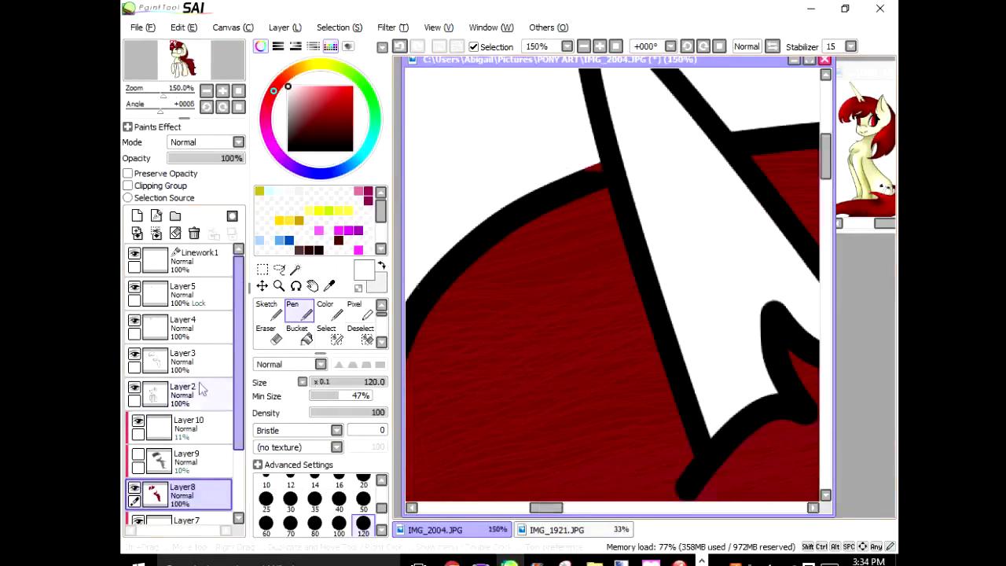
# Unclip and hide Layer10, and select the mane and tail areas with the Magic Wand while Layer8 is active
pyautogui.click(189, 425)
pyautogui.click(160, 187)
pyautogui.scroll(-4, 470, 224)
pyautogui.click(189, 493)
pyautogui.scroll(-4, 460, 354)
pyautogui.scroll(3, 460, 355)
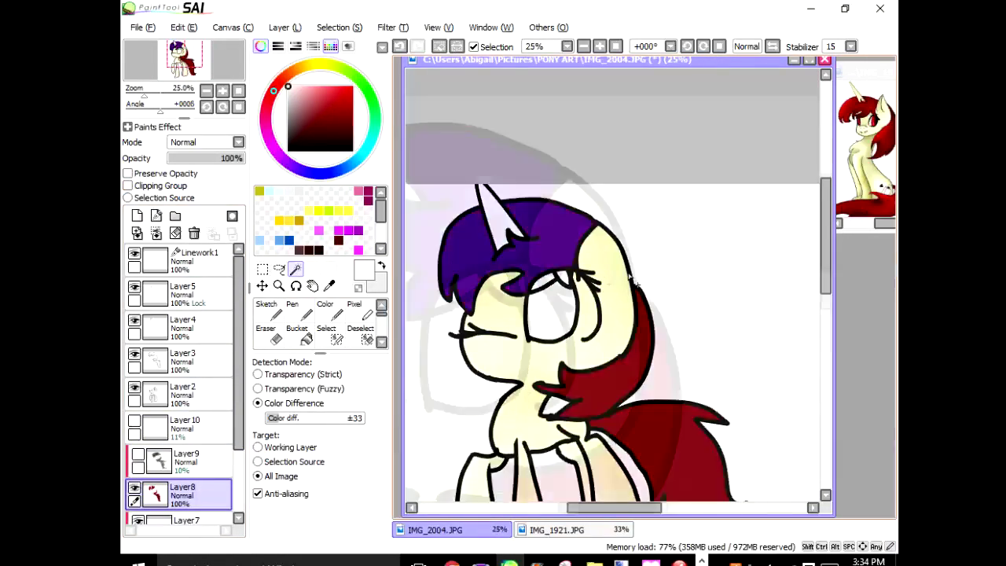
pyautogui.scroll(-4, 559, 283)
pyautogui.scroll(2, 559, 283)
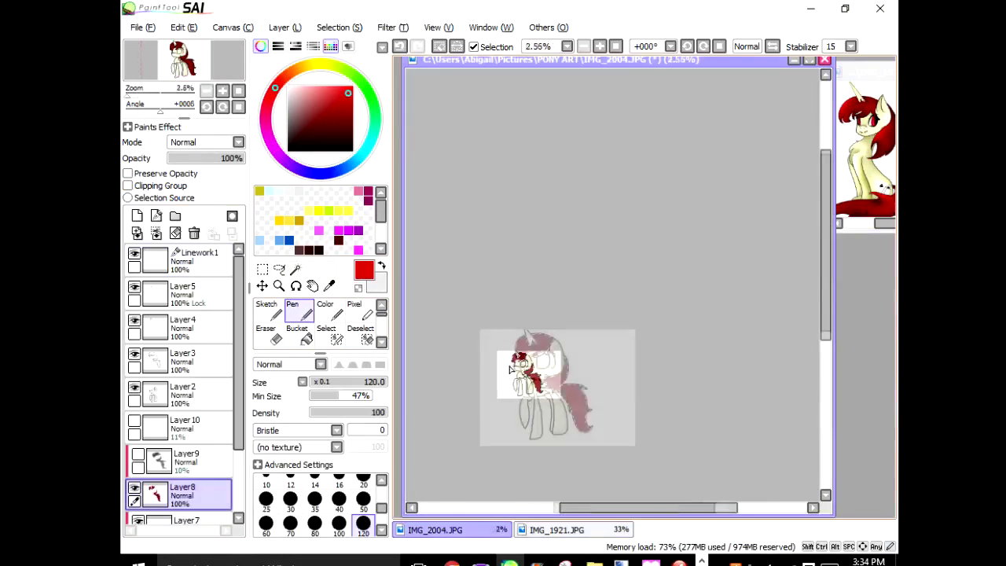
# Try painting solid bright red highlights along the mane and tail on Layer8 with the Pen
pyautogui.scroll(5, 565, 210)
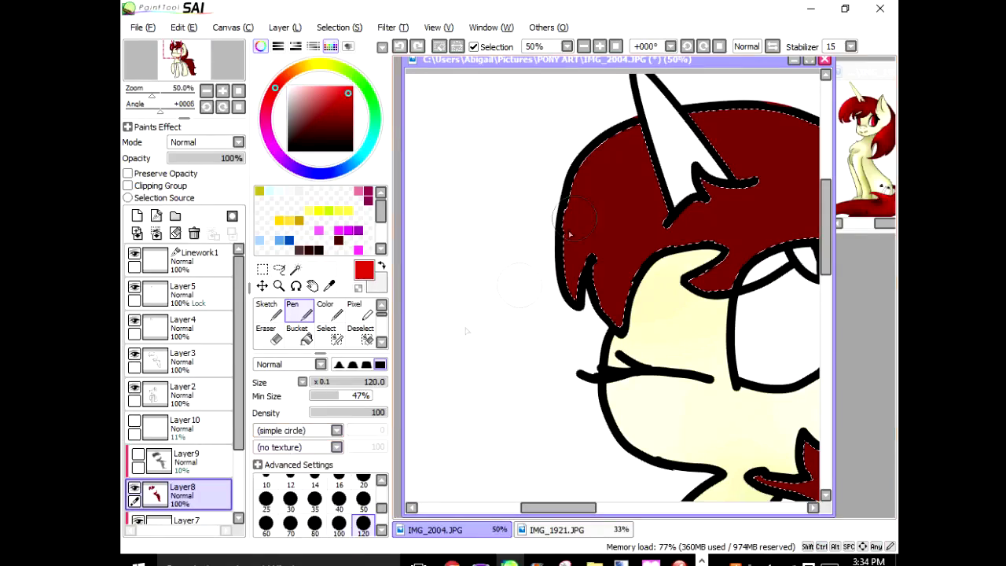
pyautogui.scroll(-2, 565, 210)
pyautogui.scroll(4, 567, 214)
pyautogui.scroll(-4, 515, 214)
pyautogui.scroll(2, 629, 221)
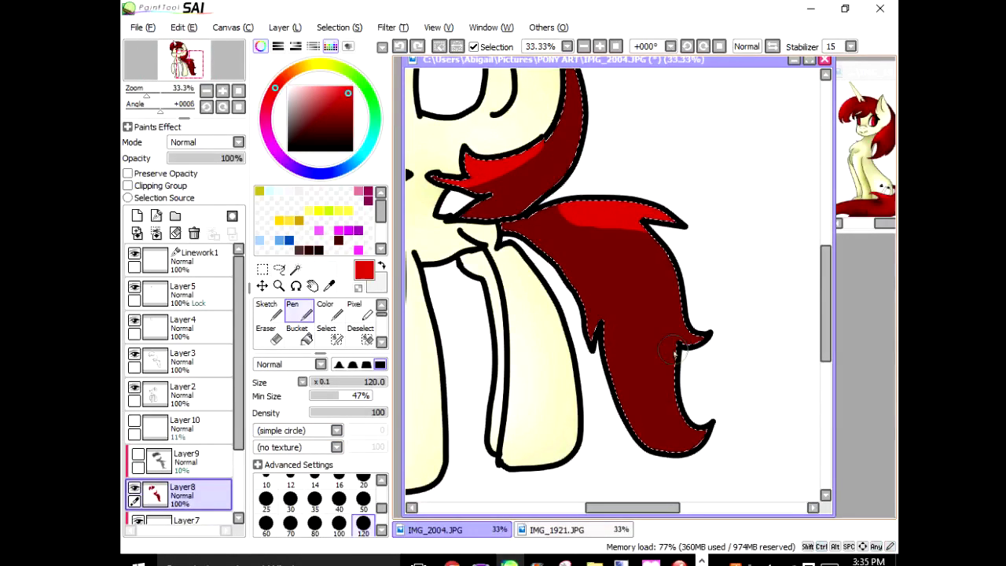
pyautogui.scroll(-5, 673, 332)
pyautogui.scroll(4, 654, 302)
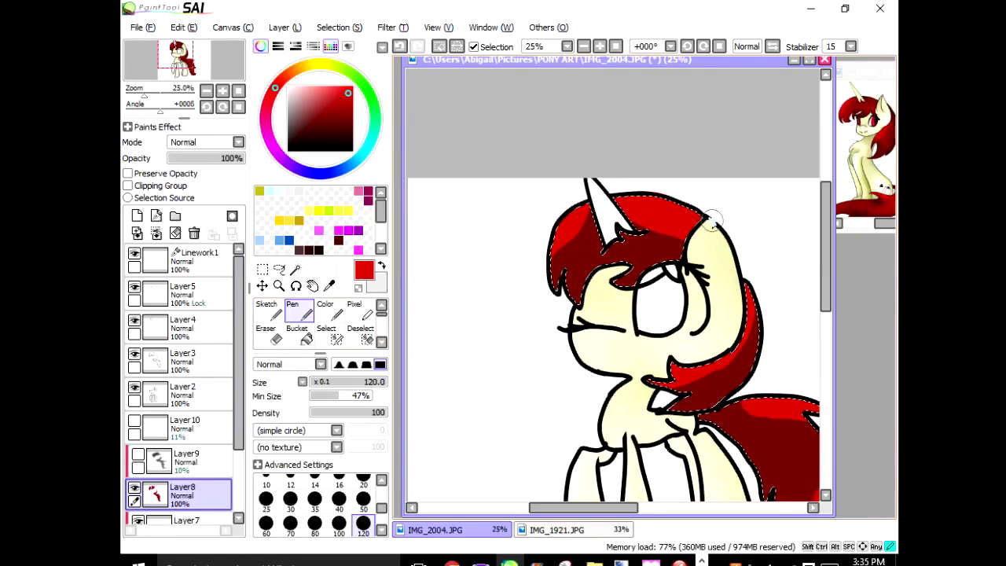
pyautogui.scroll(-1, 271, 332)
# Try blending the solid red hair highlights into the dark red with the Blur brush at size 270
pyautogui.click(268, 334)
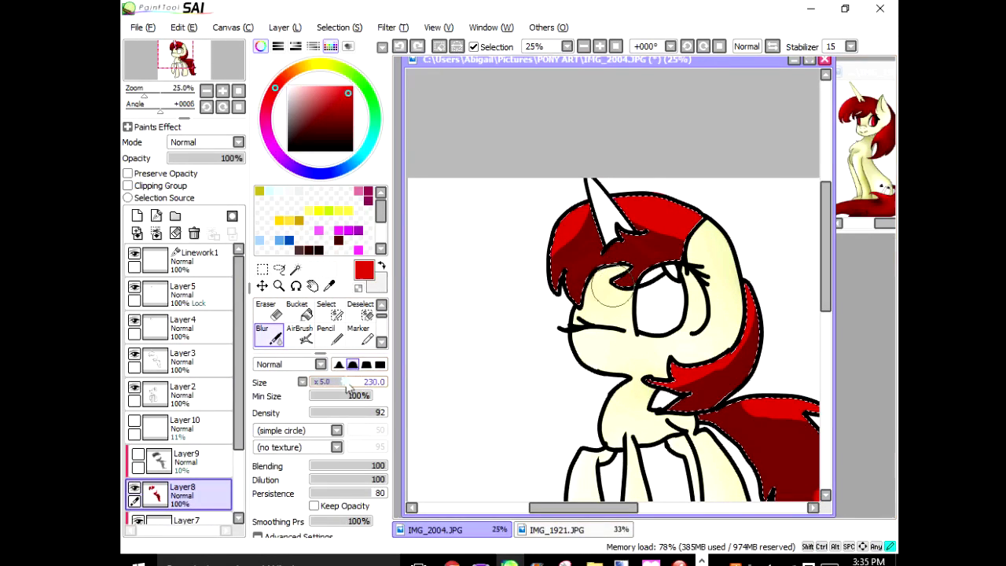
pyautogui.scroll(-2, 534, 255)
pyautogui.scroll(3, 519, 243)
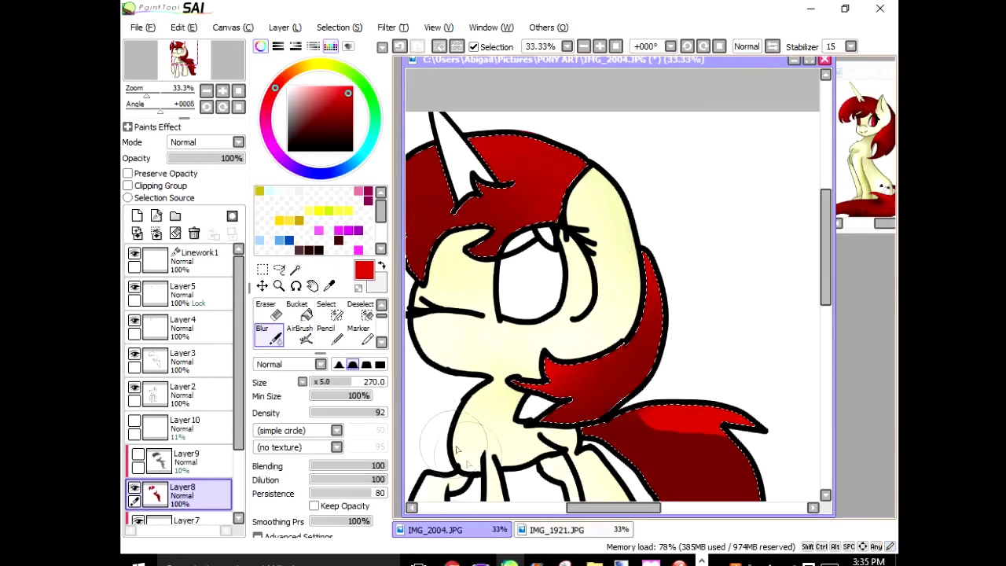
# Airbrush bright red highlights at size 100 along the crown and forelock on Layer8
pyautogui.press('v')
pyautogui.scroll(4, 503, 207)
pyautogui.scroll(-3, 512, 180)
pyautogui.moveTo(439, 201)
pyautogui.mouseDown()
pyautogui.moveTo(538, 100)
pyautogui.moveTo(746, 137)
pyautogui.mouseUp()
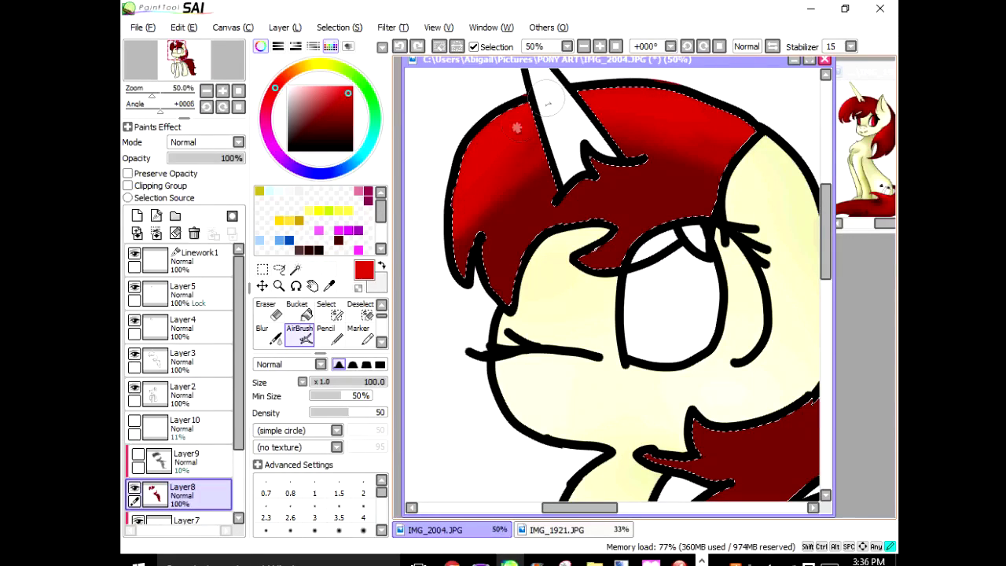
pyautogui.moveTo(462, 224); pyautogui.dragTo(467, 255)
pyautogui.scroll(-8, 462, 224)
pyautogui.scroll(8, 480, 223)
# Airbrush bright red highlights along the inner edge of the lower mane beneath the cheek
pyautogui.moveTo(417, 291); pyautogui.dragTo(503, 290)
pyautogui.scroll(-5, 503, 272)
pyautogui.scroll(6, 472, 255)
pyautogui.moveTo(427, 269); pyautogui.dragTo(497, 263)
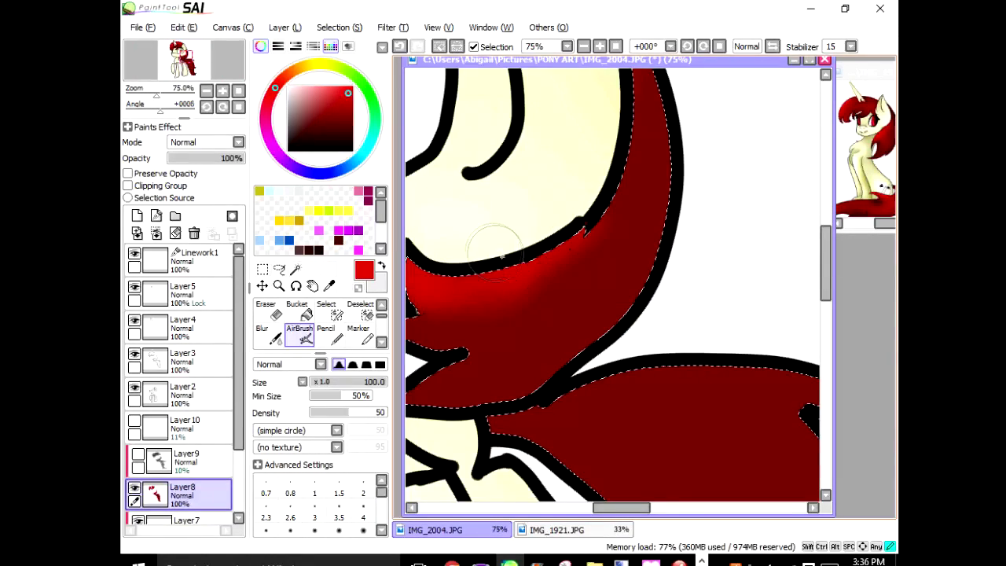
# Airbrush bright red highlights along the tail's upper edge and outer curve, redoing the first stroke
pyautogui.scroll(-1, 550, 228)
pyautogui.moveTo(635, 208); pyautogui.dragTo(790, 205)
pyautogui.hotkey('ctrl', 'z')
pyautogui.scroll(4, 766, 202)
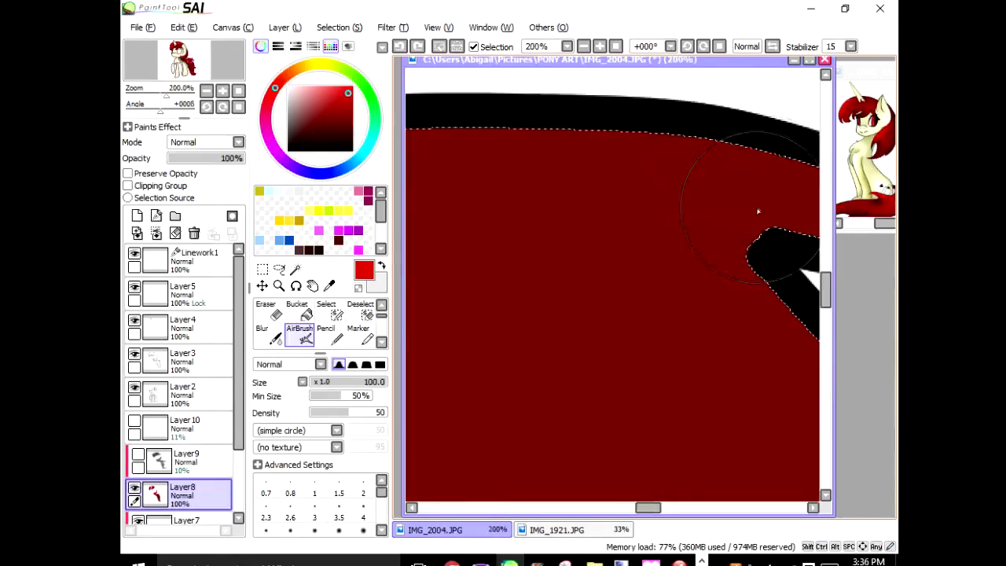
pyautogui.scroll(-2, 645, 345)
pyautogui.moveTo(467, 268); pyautogui.dragTo(733, 312)
pyautogui.scroll(-4, 762, 269)
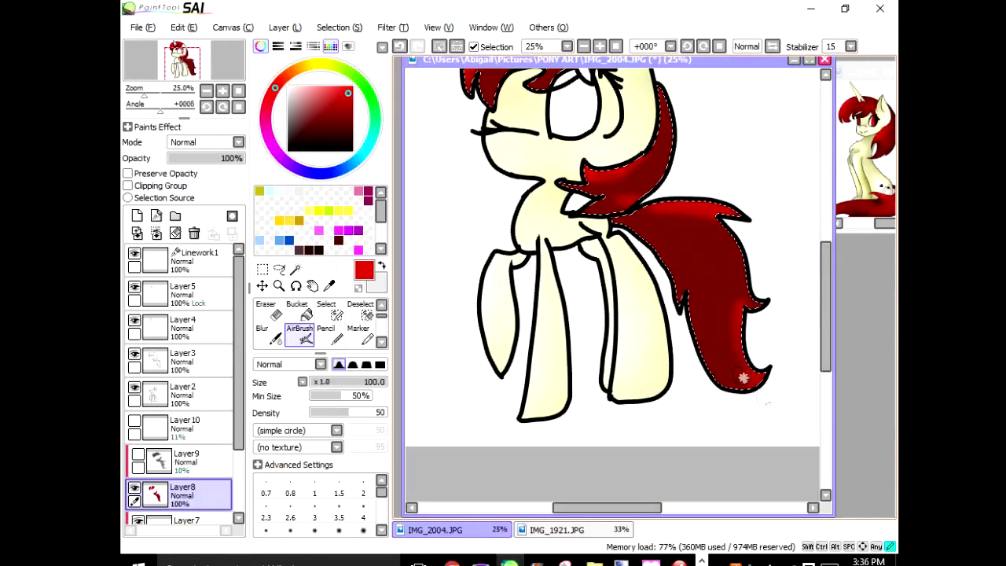
# Blend the red highlights on the lower mane and tail with the Blur brush at size 110
pyautogui.click(262, 328)
pyautogui.scroll(1, 606, 155)
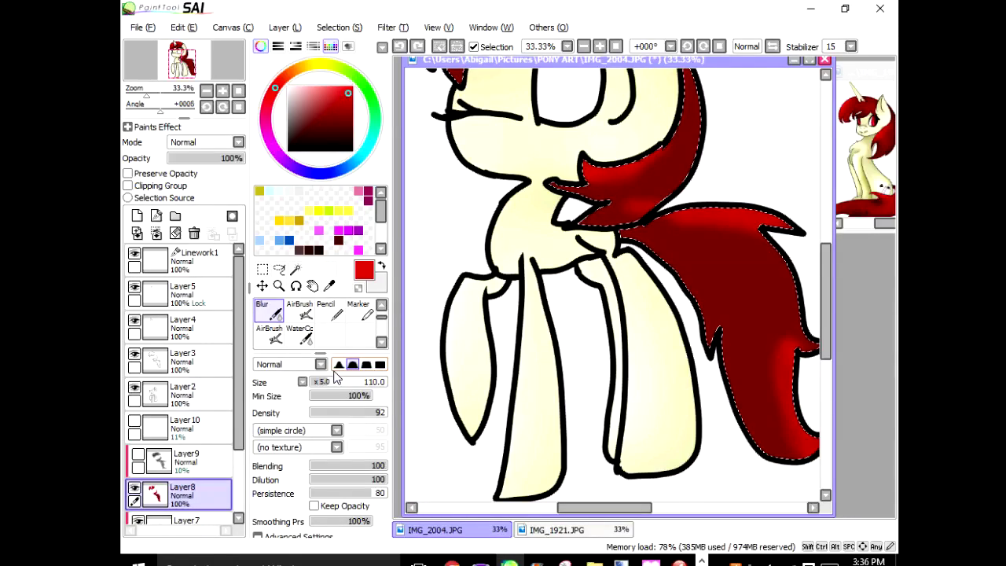
pyautogui.scroll(4, 485, 186)
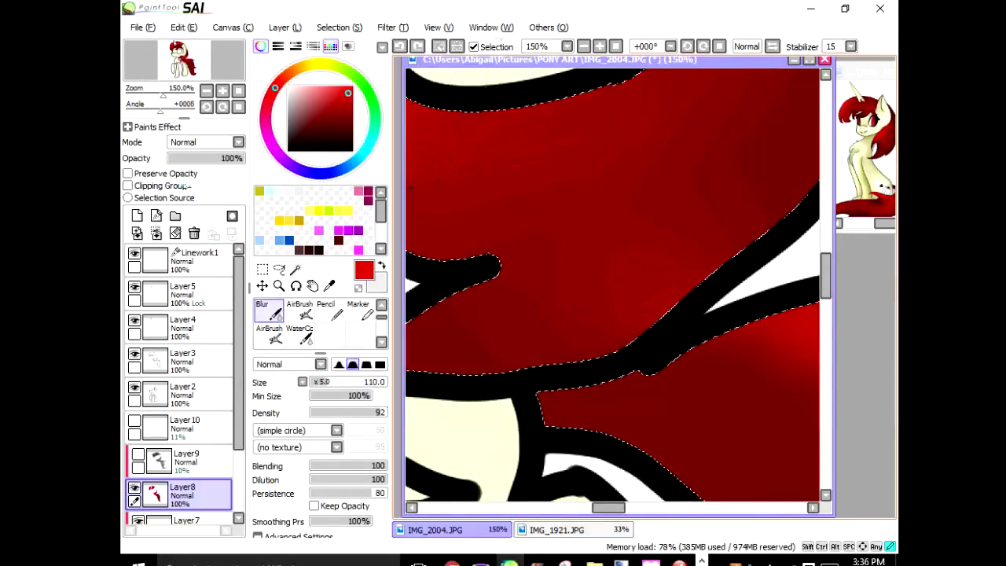
pyautogui.scroll(-3, 540, 184)
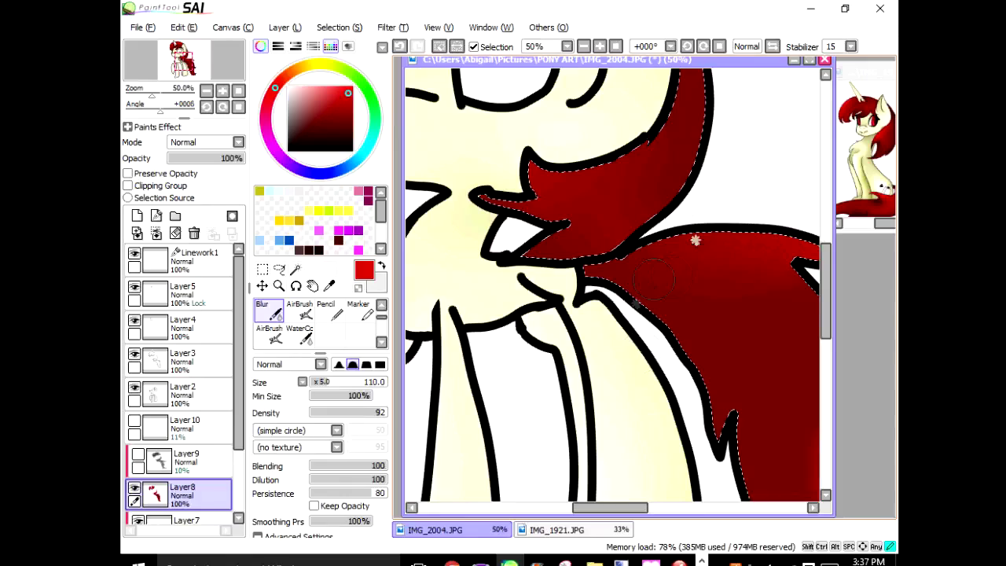
pyautogui.scroll(-9, 659, 285)
pyautogui.scroll(10, 638, 316)
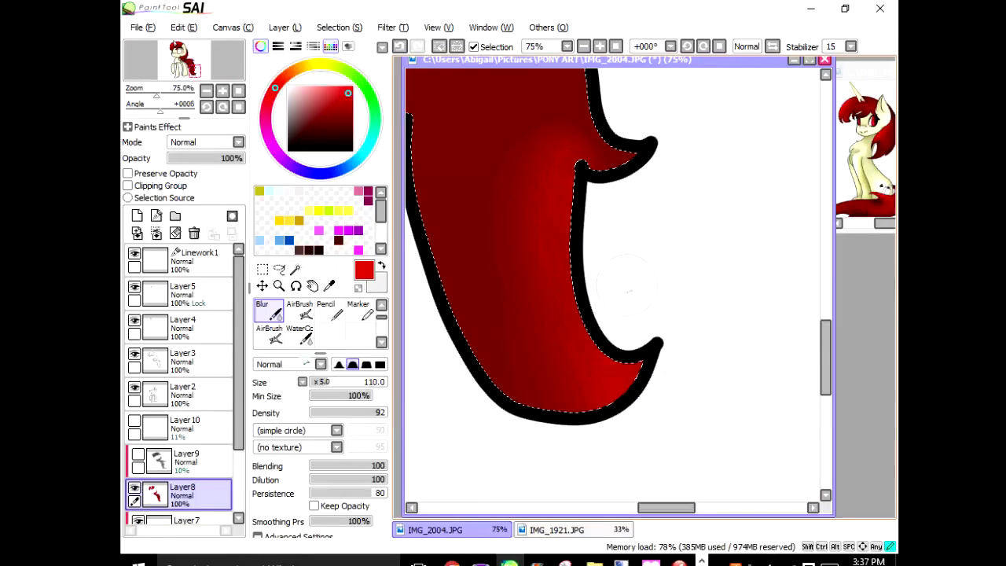
# Airbrush dark maroon shadows into the hair at size 100 and smooth them with the Blur brush at size 140
pyautogui.scroll(-6, 511, 172)
pyautogui.scroll(5, 683, 167)
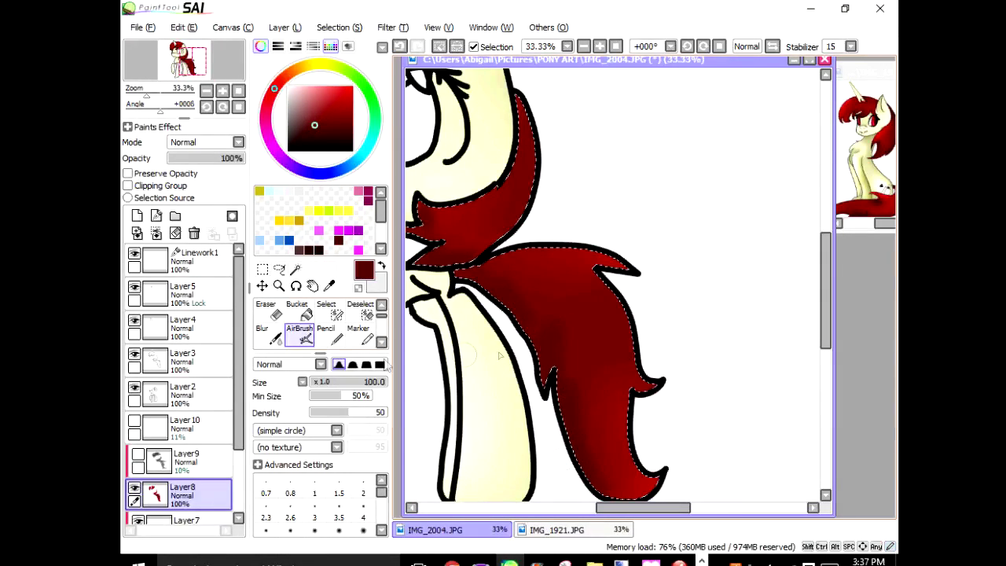
pyautogui.click(268, 335)
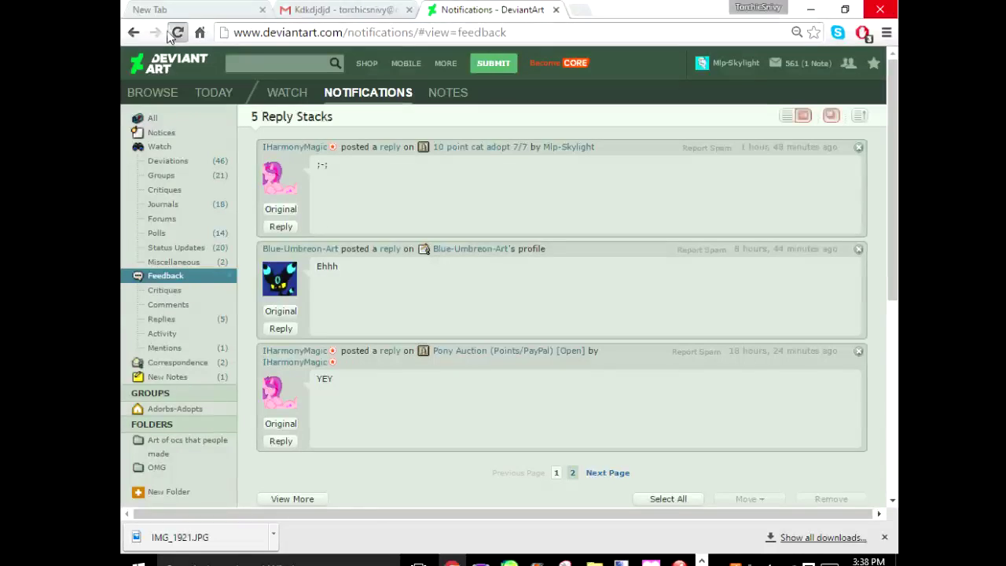
# Switch to the DeviantArt notifications in the browser, refresh them, and add the newly mentioned collab artwork to favourites
pyautogui.click(170, 34)
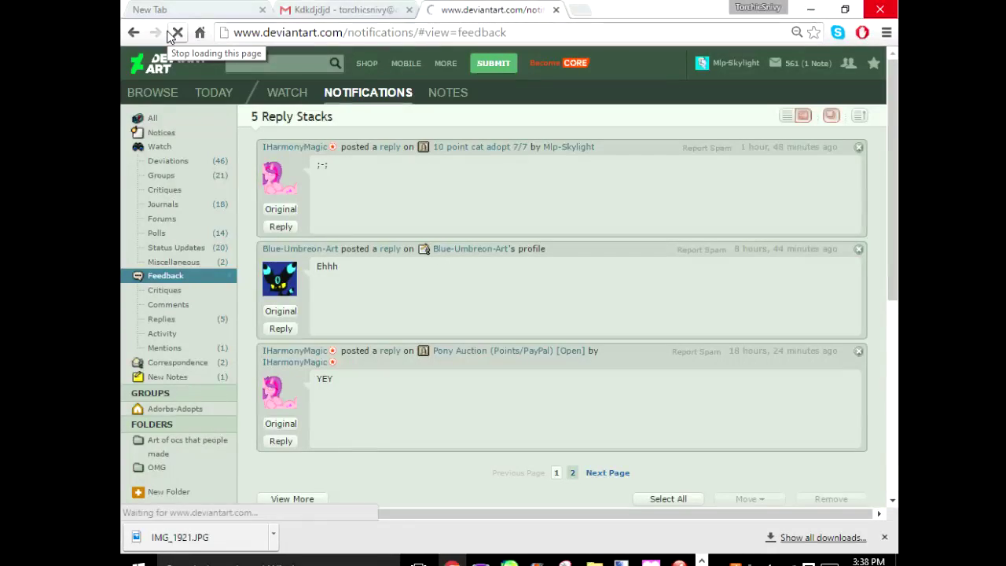
pyautogui.scroll(-5, 388, 257)
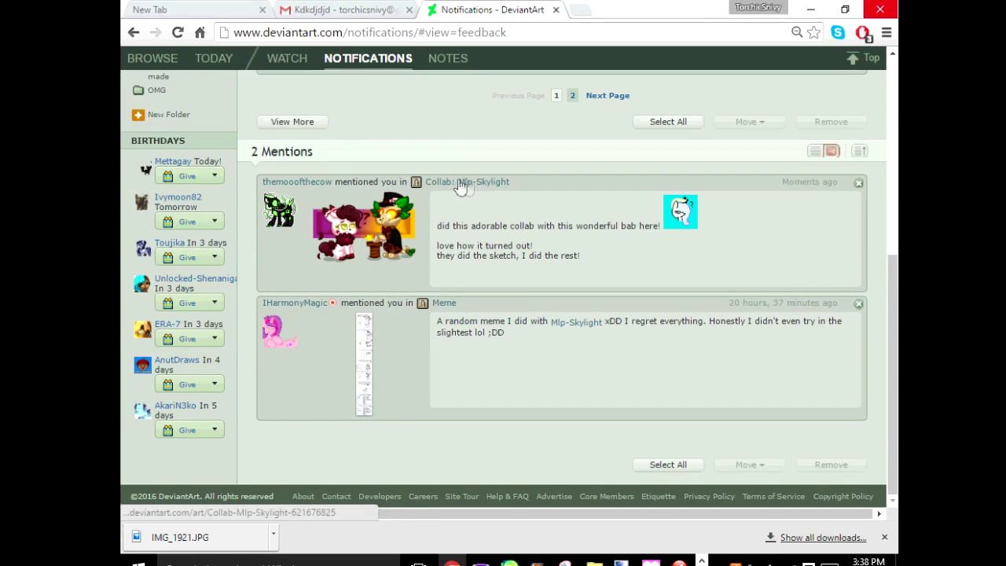
pyautogui.click(429, 182)
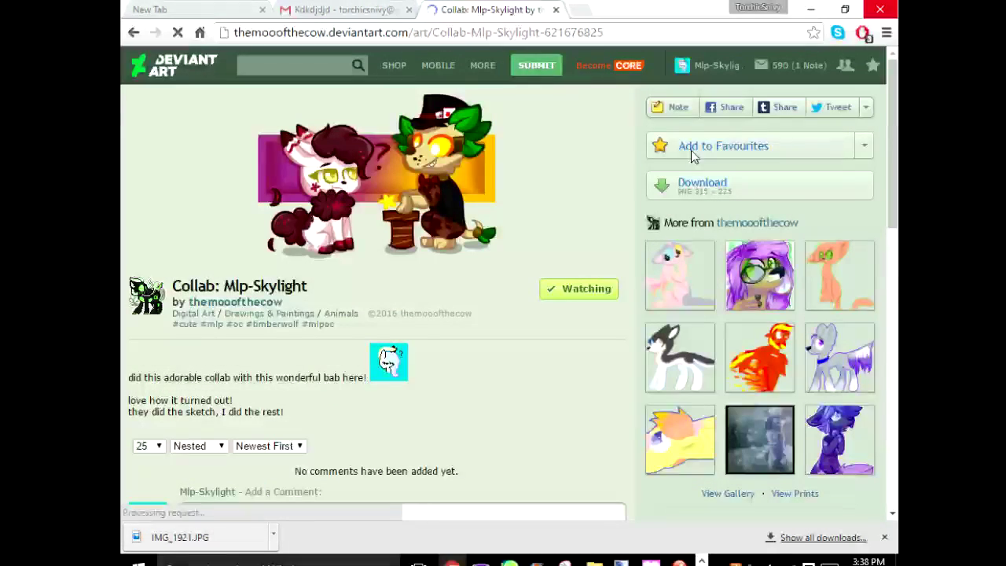
pyautogui.click(691, 150)
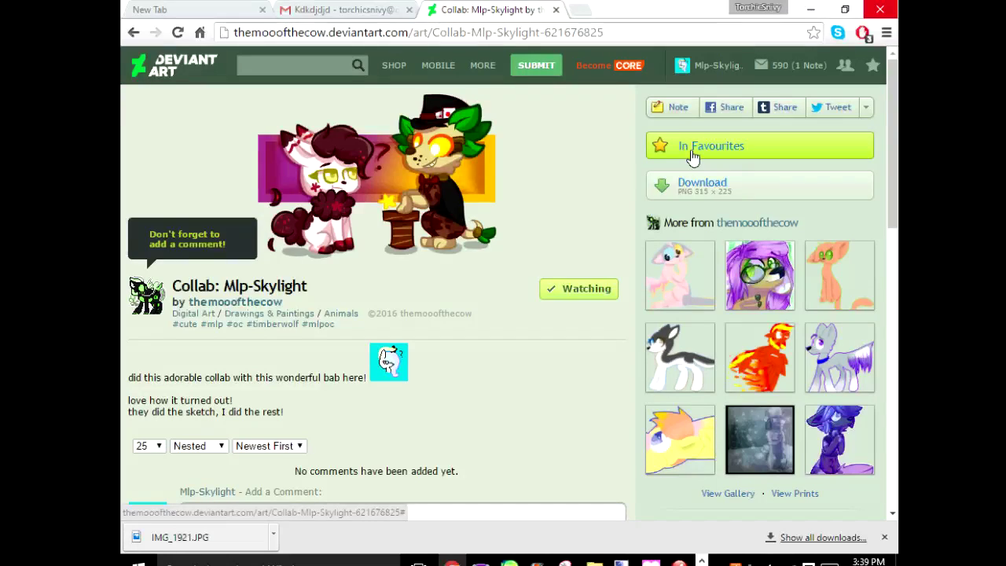
# Open the collab artwork's download and save the PNG image in the Art of OCs folder
pyautogui.click(702, 189)
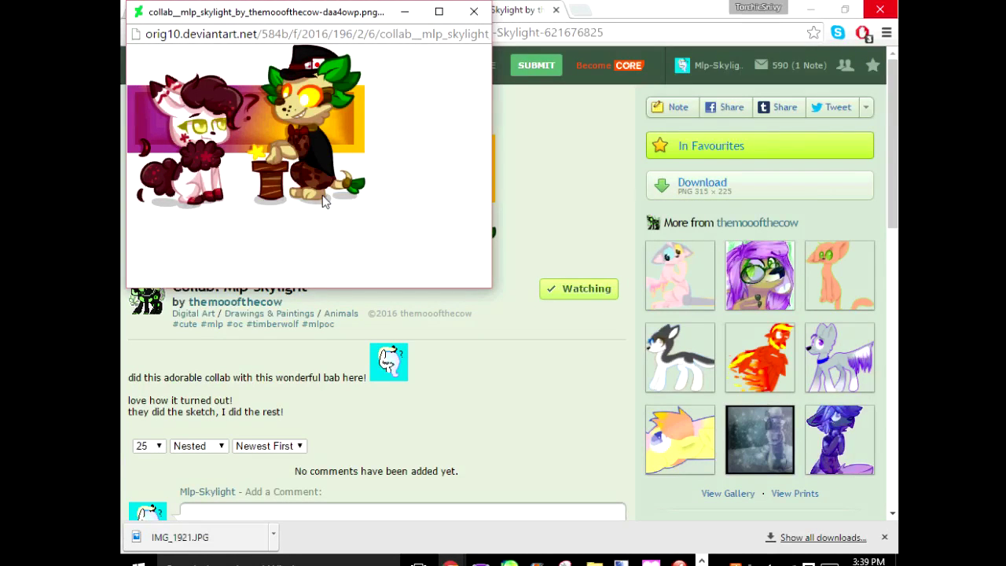
pyautogui.hotkey('ctrl', 's')
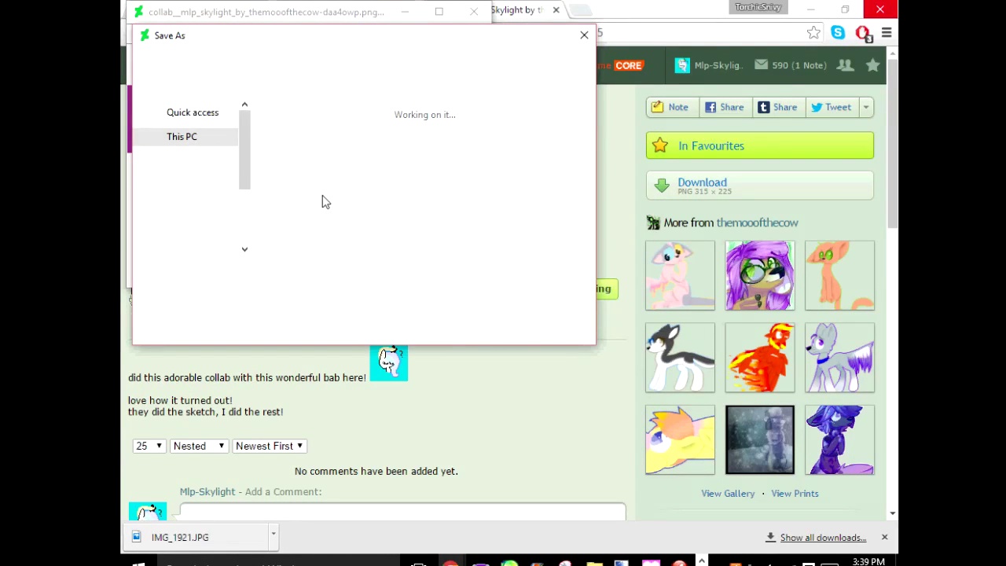
pyautogui.scroll(-1, 180, 168)
pyautogui.click(191, 141)
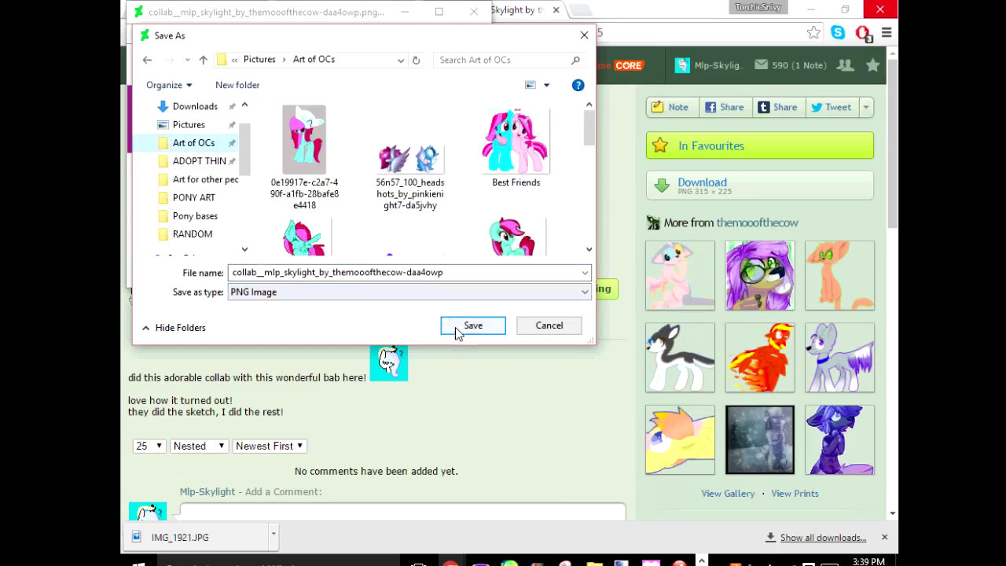
pyautogui.click(461, 328)
pyautogui.click(472, 11)
# Return to PaintTool SAI, clear the hair selection and show the Layer9 and Layer10 strand textures again
pyautogui.hotkey('alt', 'Tab')
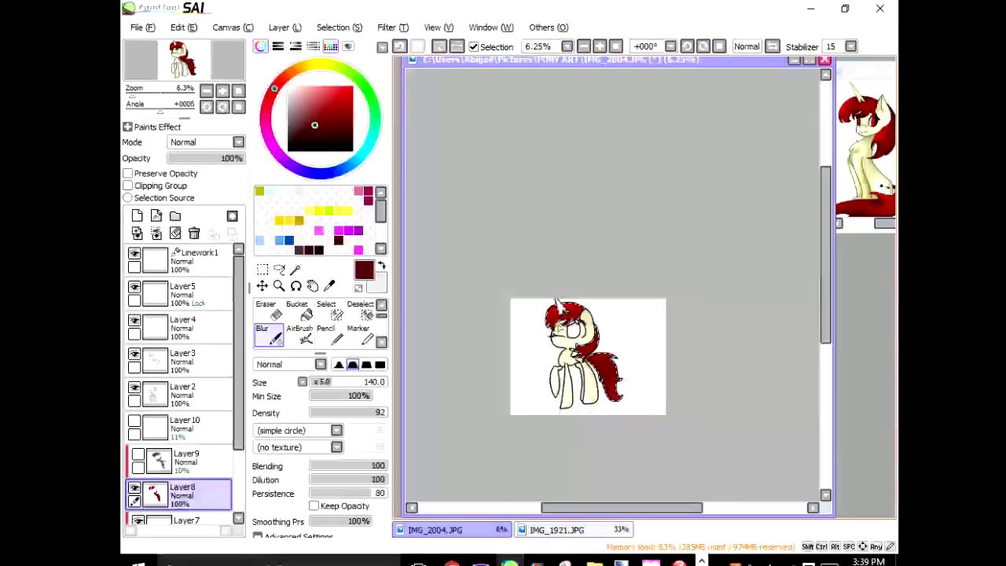
pyautogui.click(139, 454)
pyautogui.hotkey('ctrl', 'd')
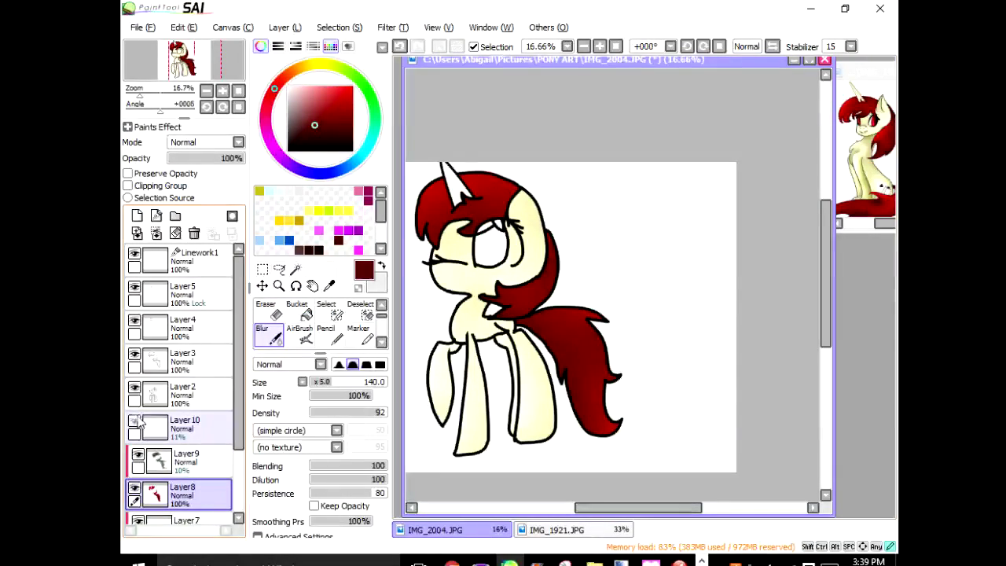
pyautogui.scroll(-6, 464, 187)
pyautogui.scroll(11, 550, 273)
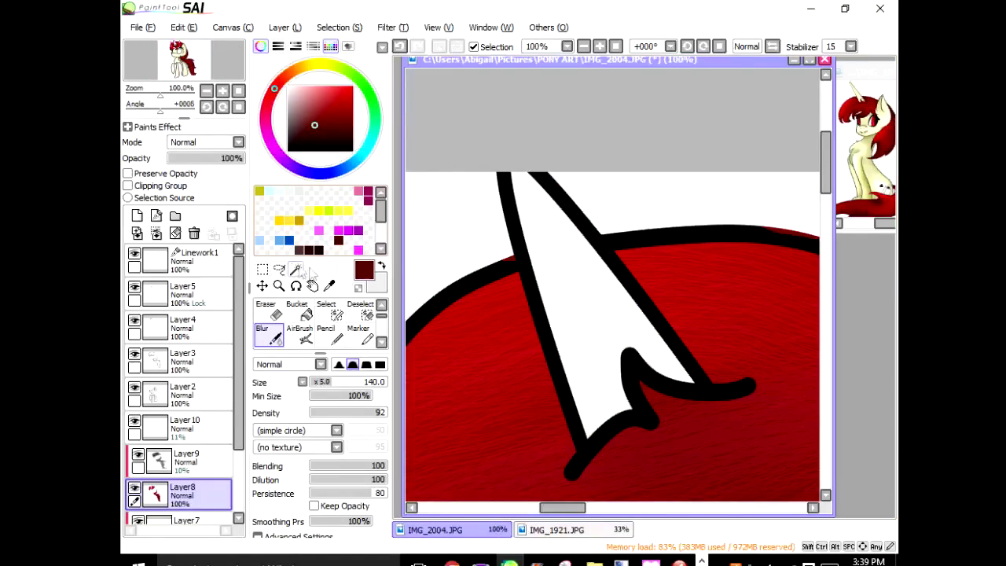
# Select the horn's interior with the Magic Wand and pick the pale cream coat colour from the reference image for the Pen
pyautogui.click(295, 269)
pyautogui.click(557, 279)
pyautogui.scroll(-4, 552, 273)
pyautogui.scroll(4, 551, 273)
pyautogui.moveTo(874, 73)
pyautogui.mouseDown()
pyautogui.moveTo(771, 82)
pyautogui.moveTo(895, 70)
pyautogui.mouseUp()
pyautogui.click(328, 286)
pyautogui.click(777, 128)
pyautogui.scroll(1, 329, 312)
pyautogui.click(299, 309)
# Try filling the selected horn with cream on Layer8 and undo the fill
pyautogui.click(557, 63)
pyautogui.moveTo(542, 212); pyautogui.dragTo(644, 345)
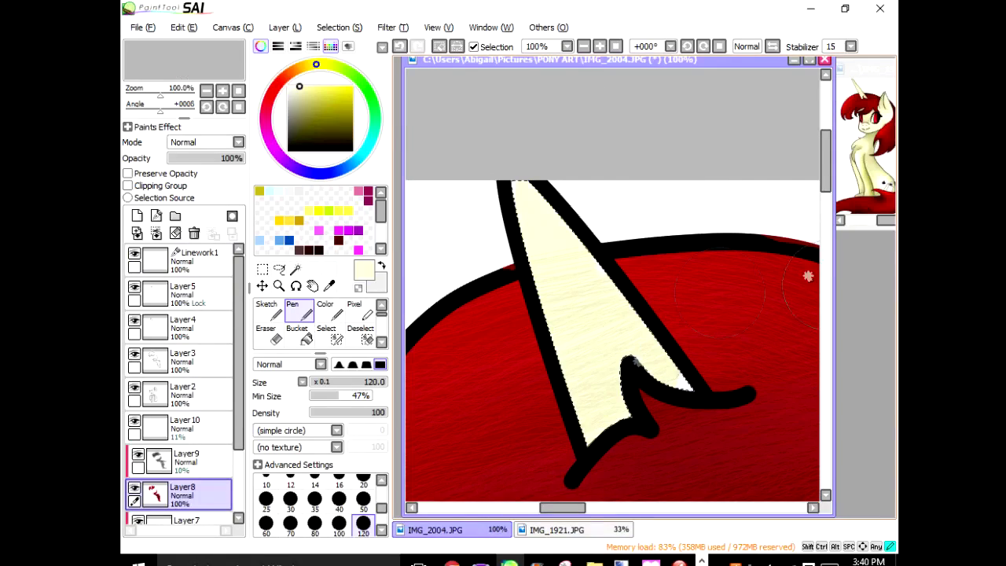
pyautogui.hotkey('ctrl', 'z')
# Add a new layer between Layer4 and Layer3 and fill the selected horn with cream using the Pen
pyautogui.click(191, 429)
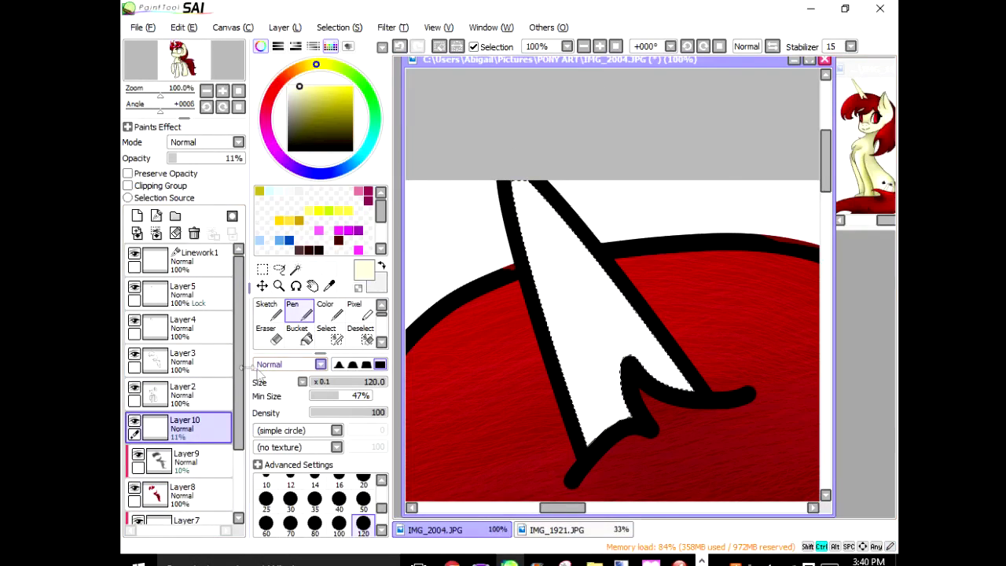
pyautogui.click(190, 330)
pyautogui.click(136, 216)
pyautogui.moveTo(166, 329); pyautogui.dragTo(163, 374)
pyautogui.moveTo(510, 231); pyautogui.dragTo(752, 475)
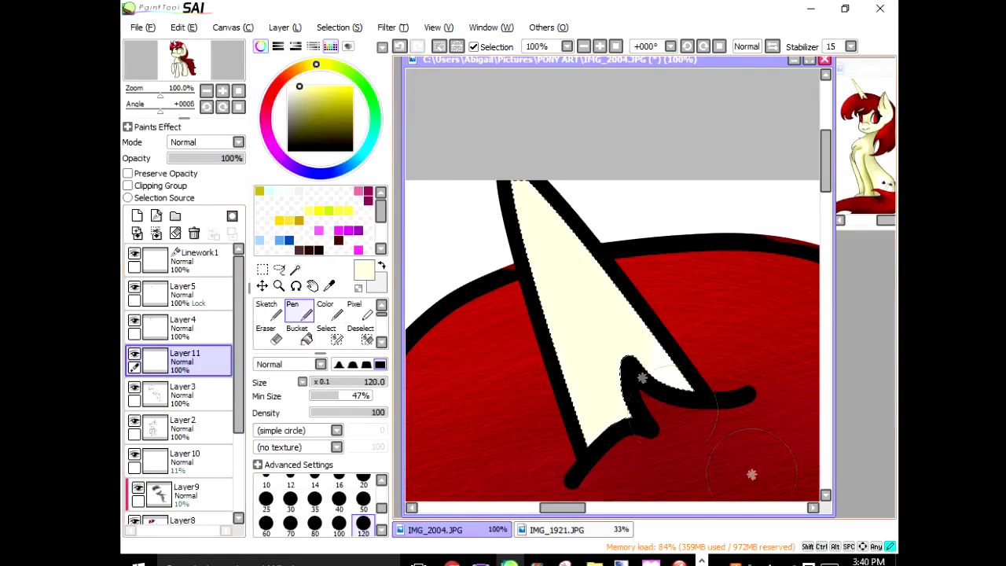
pyautogui.scroll(-4, 670, 314)
pyautogui.scroll(2, 670, 322)
# Pick a darker olive shade from the coat in IMG_1921.JPG and return to IMG_2004.JPG with the Pen
pyautogui.click(330, 286)
pyautogui.click(863, 157)
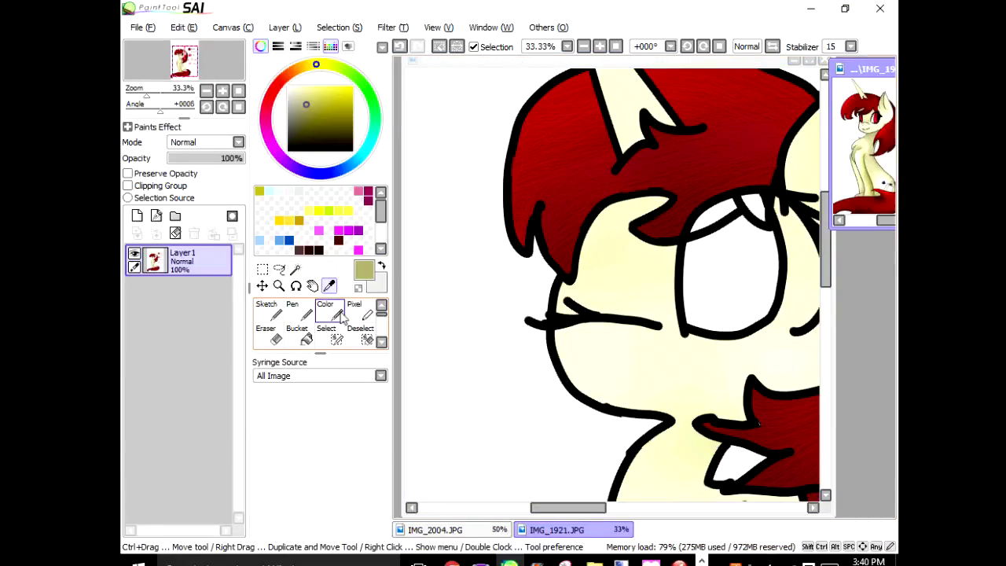
pyautogui.click(334, 337)
pyautogui.click(452, 530)
pyautogui.click(300, 312)
pyautogui.scroll(2, 581, 173)
# Airbrush olive shadow bands across the horn on Layer11 at size 24 and soften them with the Blur brush
pyautogui.moveTo(500, 165); pyautogui.dragTo(628, 263)
pyautogui.hotkey('ctrl', 'z')
pyautogui.scroll(-2, 297, 336)
pyautogui.click(271, 312)
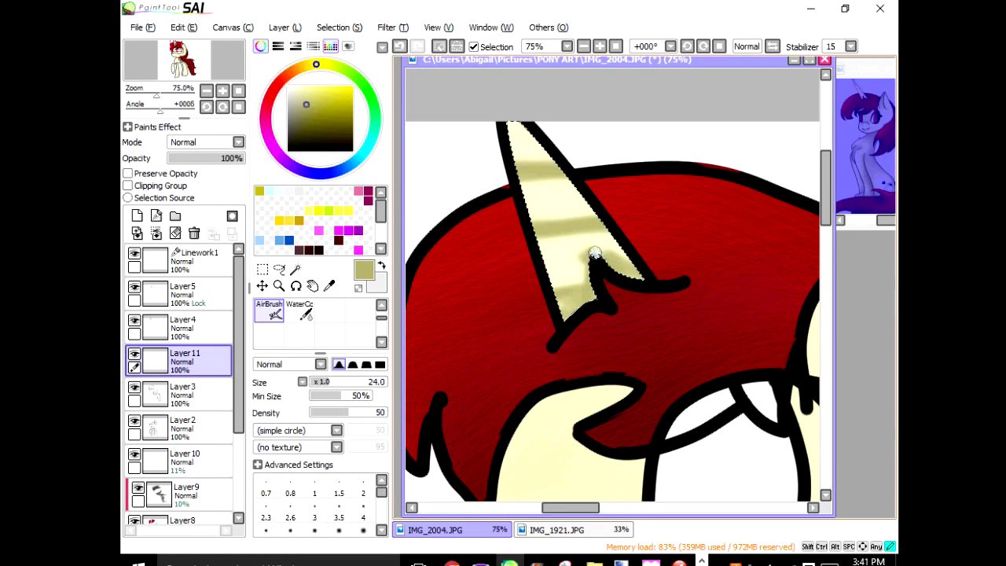
pyautogui.click(263, 334)
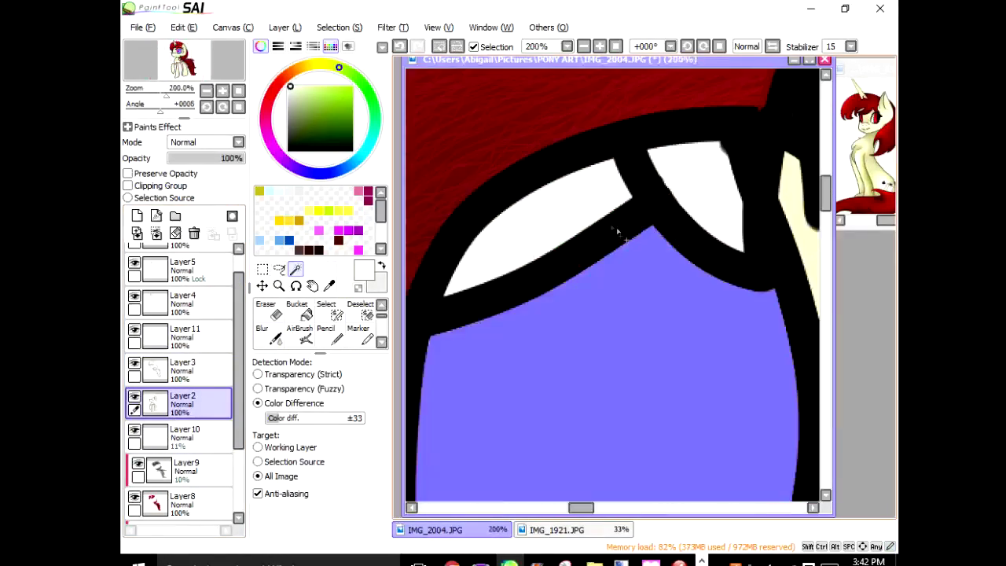
# Select the open eye's separate areas, expand the selection three times, and fill it with bright red on Layer12
pyautogui.click(593, 203)
pyautogui.click(696, 176)
pyautogui.click(349, 28)
pyautogui.click(365, 103)
pyautogui.click(350, 30)
pyautogui.click(371, 103)
pyautogui.click(354, 29)
pyautogui.click(366, 103)
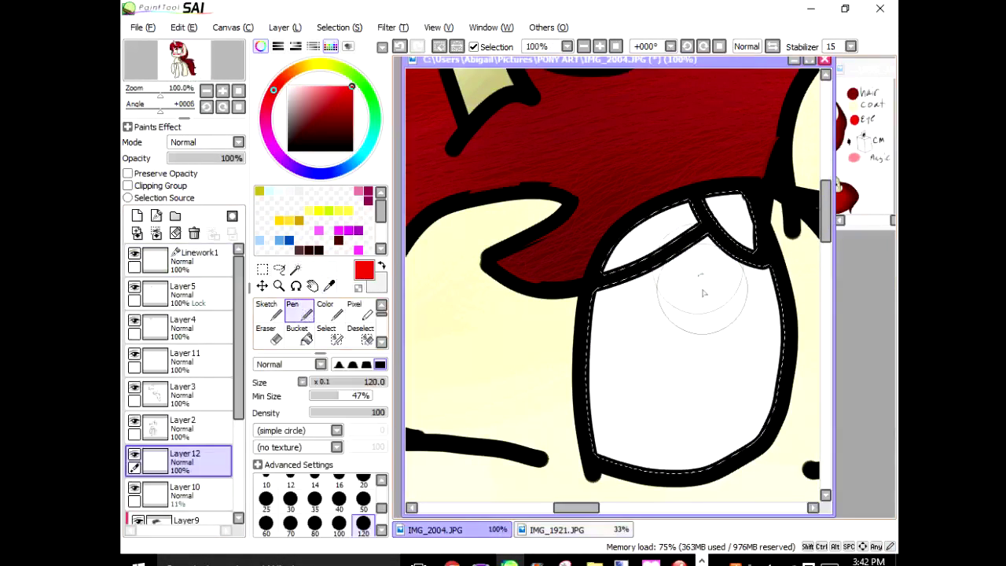
pyautogui.moveTo(704, 292)
pyautogui.mouseDown()
pyautogui.moveTo(741, 337)
pyautogui.moveTo(727, 228)
pyautogui.mouseUp()
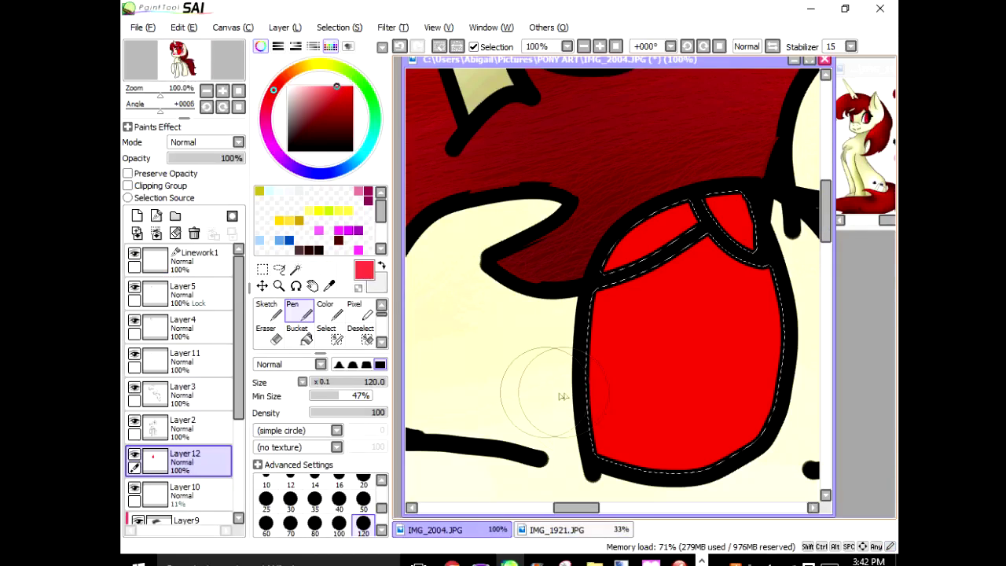
# Try lighter red Pen strokes across the lower eye directly on Layer12 and undo them
pyautogui.moveTo(521, 393); pyautogui.dragTo(790, 409)
pyautogui.hotkey('ctrl', 'z')
pyautogui.moveTo(559, 400); pyautogui.dragTo(829, 440)
pyautogui.hotkey('ctrl', 'z')
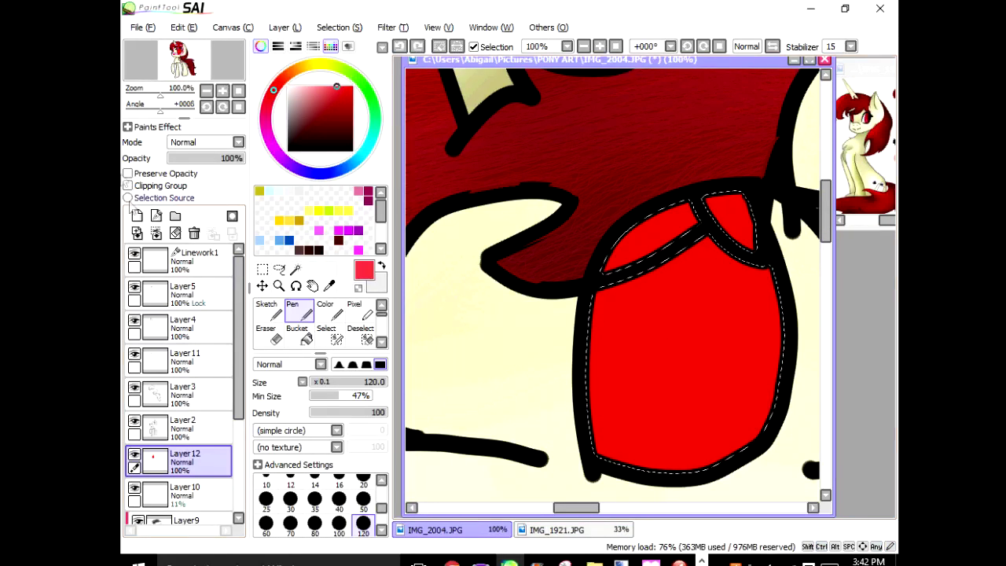
# Add a new layer clipped to the red eye fill and paint a lighter red area across the lower eye
pyautogui.click(136, 215)
pyautogui.click(171, 187)
pyautogui.moveTo(575, 417)
pyautogui.mouseDown()
pyautogui.moveTo(790, 366)
pyautogui.moveTo(583, 406)
pyautogui.moveTo(797, 375)
pyautogui.mouseUp()
pyautogui.hotkey('ctrl', 'z')
pyautogui.hotkey('ctrl', 'z')
# Pick the eye's base red, airbrush it over the lower part of the lighter area, and blend with Blur at size 50
pyautogui.click(329, 286)
pyautogui.click(646, 295)
pyautogui.click(299, 334)
pyautogui.moveTo(595, 467); pyautogui.dragTo(778, 441)
pyautogui.moveTo(778, 432)
pyautogui.mouseDown()
pyautogui.moveTo(602, 449)
pyautogui.moveTo(782, 401)
pyautogui.mouseUp()
pyautogui.click(269, 334)
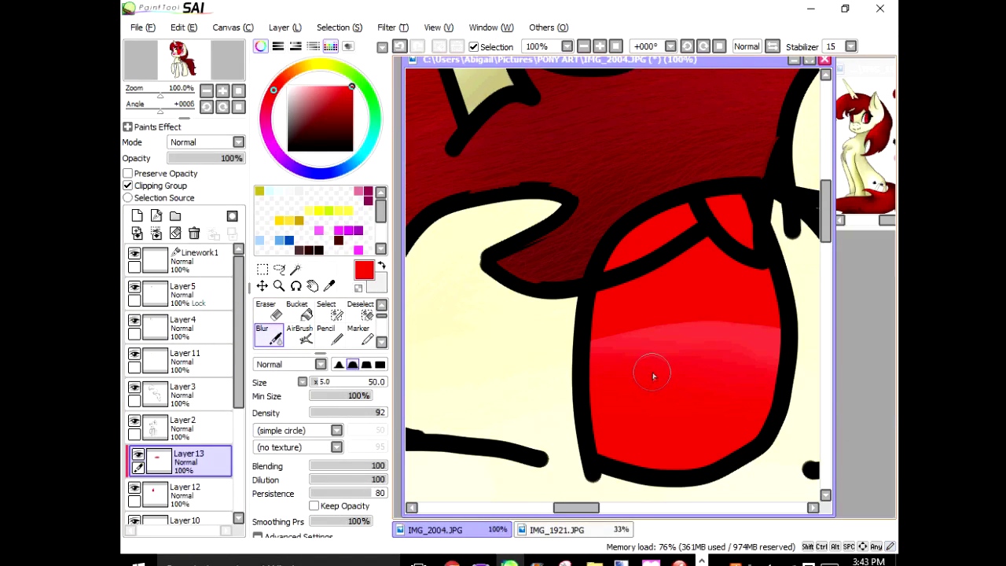
# Add a new unclipped layer, Layer14, above the eye shading on Layer13
pyautogui.scroll(1, 306, 305)
pyautogui.click(300, 310)
pyautogui.click(137, 215)
pyautogui.moveTo(189, 460)
pyautogui.mouseDown()
pyautogui.moveTo(189, 498)
pyautogui.moveTo(189, 454)
pyautogui.mouseUp()
pyautogui.scroll(-3, 455, 384)
pyautogui.scroll(3, 471, 369)
pyautogui.scroll(-1, 206, 476)
# Hide Layer13 and select the eye's three areas with the Magic Wand
pyautogui.click(197, 501)
pyautogui.click(138, 439)
pyautogui.click(295, 269)
pyautogui.click(643, 379)
pyautogui.click(630, 246)
pyautogui.click(704, 218)
# Expand the eye selection three times, show Layer13 again and make Layer14 active
pyautogui.click(339, 27)
pyautogui.click(363, 103)
pyautogui.click(340, 28)
pyautogui.click(366, 104)
pyautogui.click(339, 28)
pyautogui.click(363, 103)
pyautogui.click(138, 439)
pyautogui.click(204, 412)
# Paint light pink highlights over the upper and lower eye areas on Layer14, undoing the last stroke
pyautogui.click(300, 310)
pyautogui.moveTo(651, 242); pyautogui.dragTo(737, 242)
pyautogui.click(594, 418)
pyautogui.click(738, 415)
pyautogui.hotkey('ctrl', 'z')
# Soften the light pink eye highlights on Layer14 with the Blur brush at size 85
pyautogui.scroll(-2, 299, 324)
pyautogui.click(269, 310)
pyautogui.moveTo(610, 246)
pyautogui.mouseDown()
pyautogui.moveTo(618, 326)
pyautogui.moveTo(595, 233)
pyautogui.moveTo(605, 307)
pyautogui.moveTo(751, 288)
pyautogui.moveTo(676, 252)
pyautogui.moveTo(723, 191)
pyautogui.moveTo(640, 358)
pyautogui.mouseUp()
pyautogui.click(324, 382)
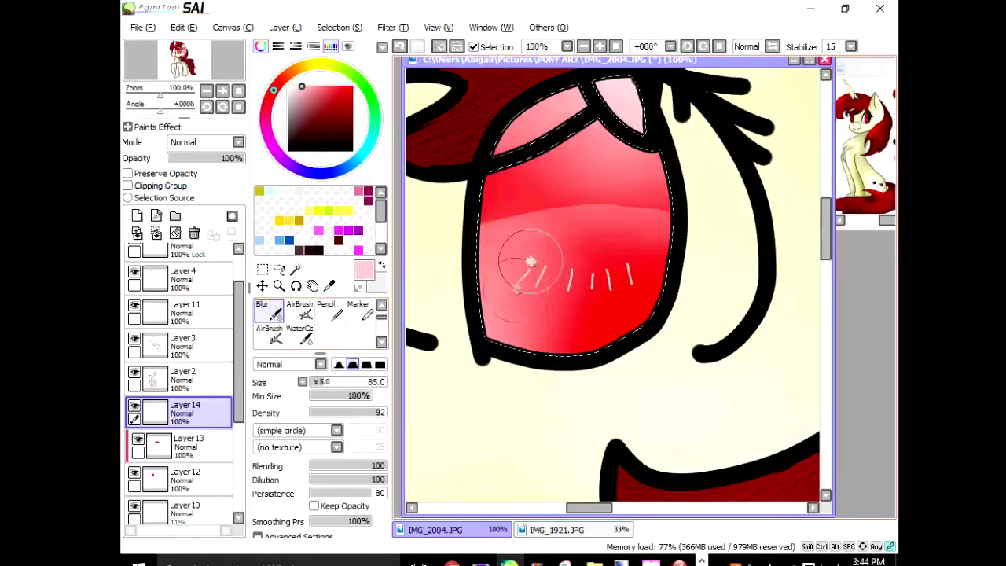
pyautogui.moveTo(527, 265); pyautogui.dragTo(652, 270)
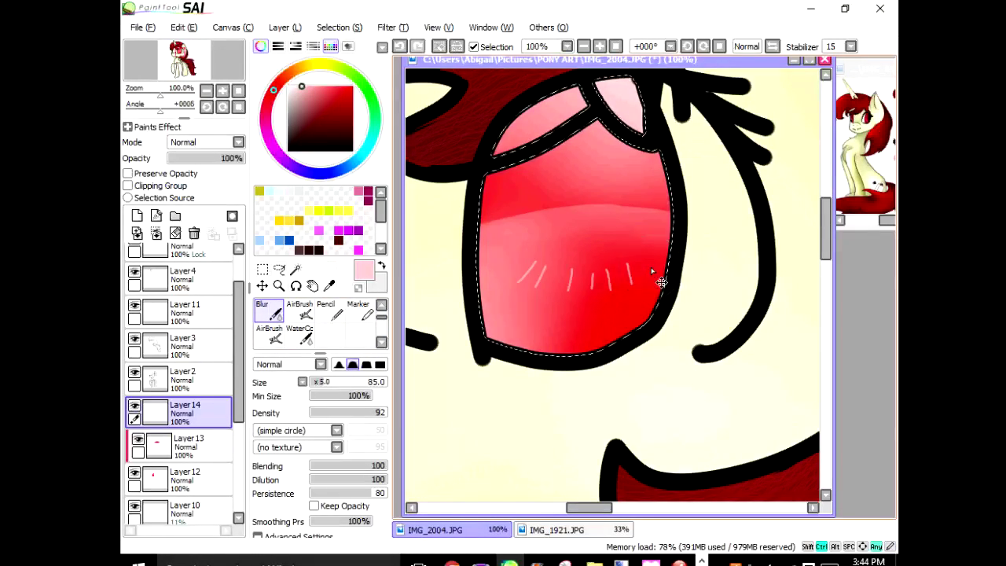